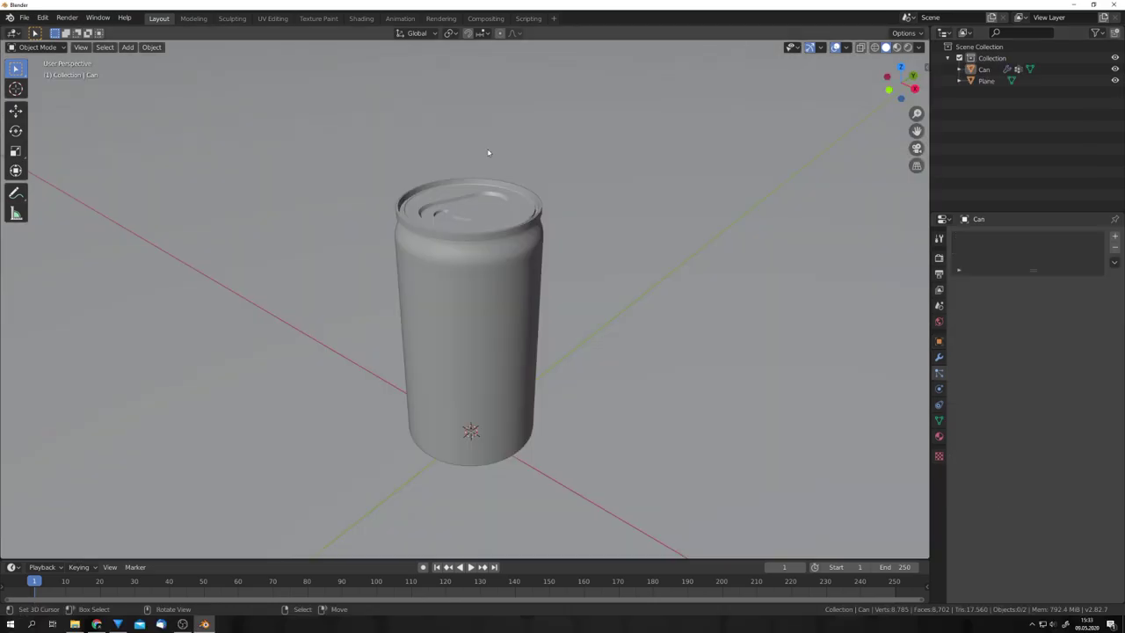
Open Preferences on the Add-ons page and bring up the Molecular script releases page
scroll(489, 153, "down", 5)
middle_click_drag(497, 196, 597, 246)
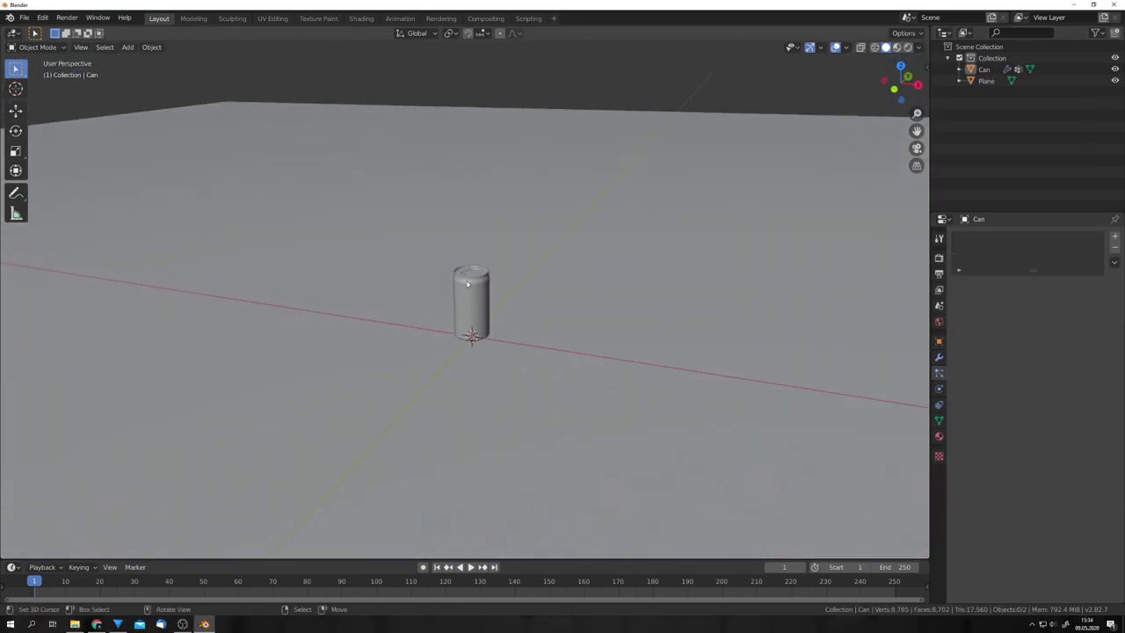
scroll(466, 283, "up", 8)
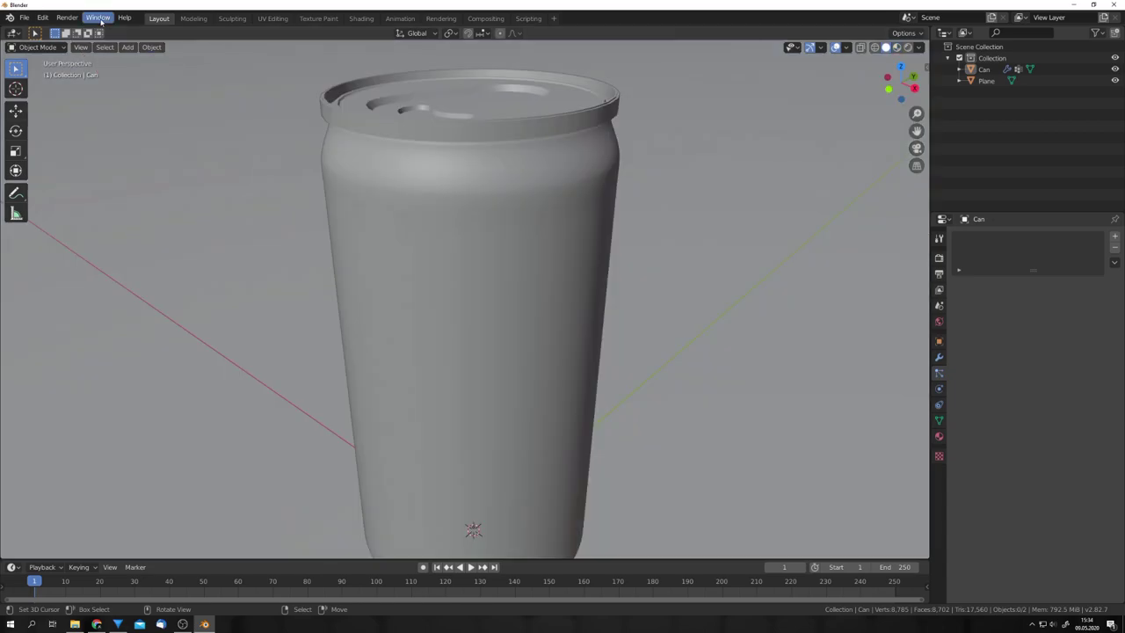
left_click(42, 18)
left_click(95, 178)
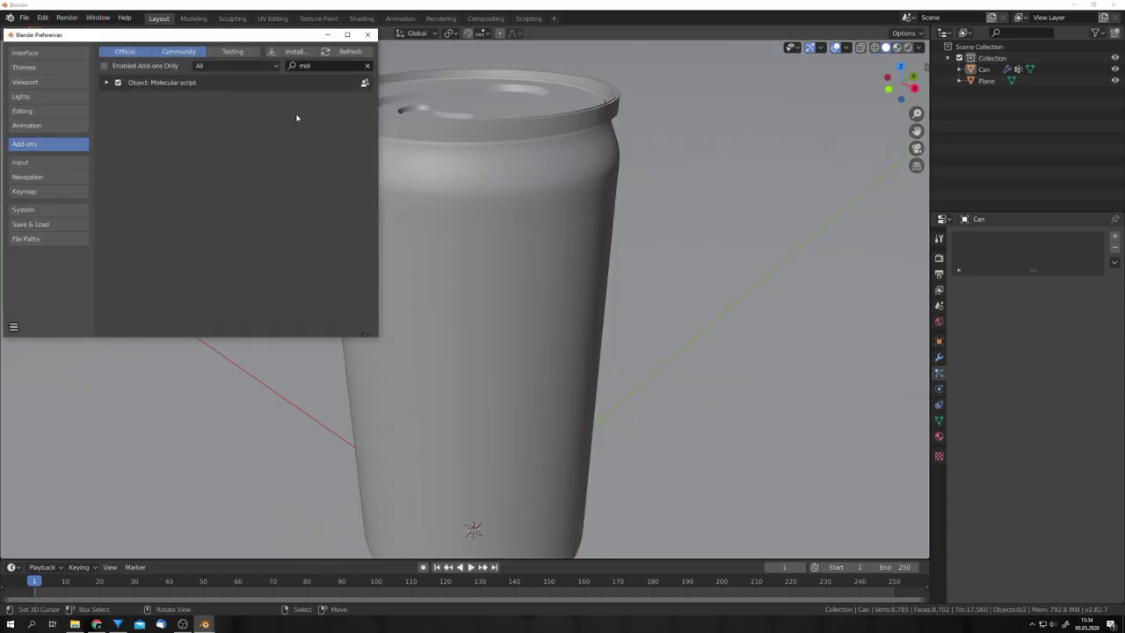
left_click_drag(167, 41, 262, 53)
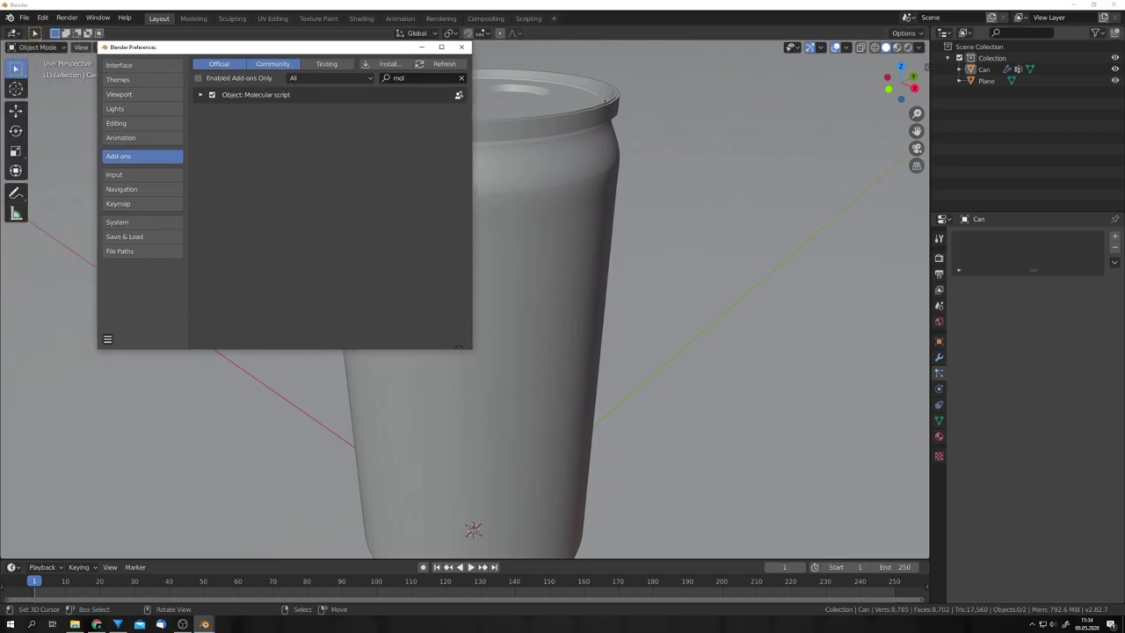
key("alt+Tab")
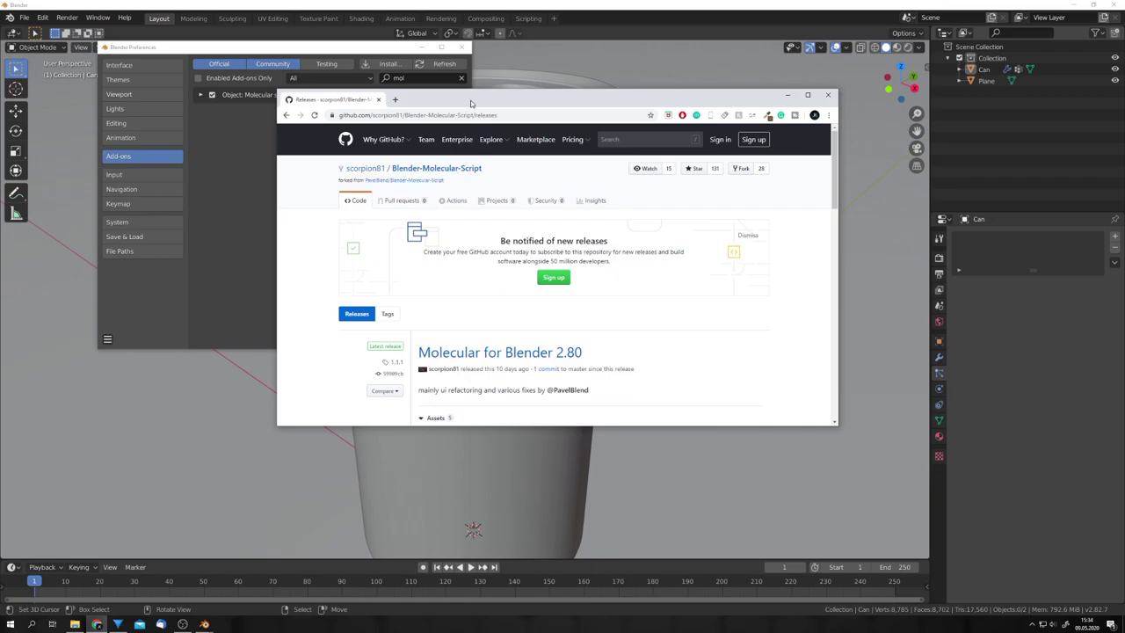
left_click_drag(470, 102, 1116, 156)
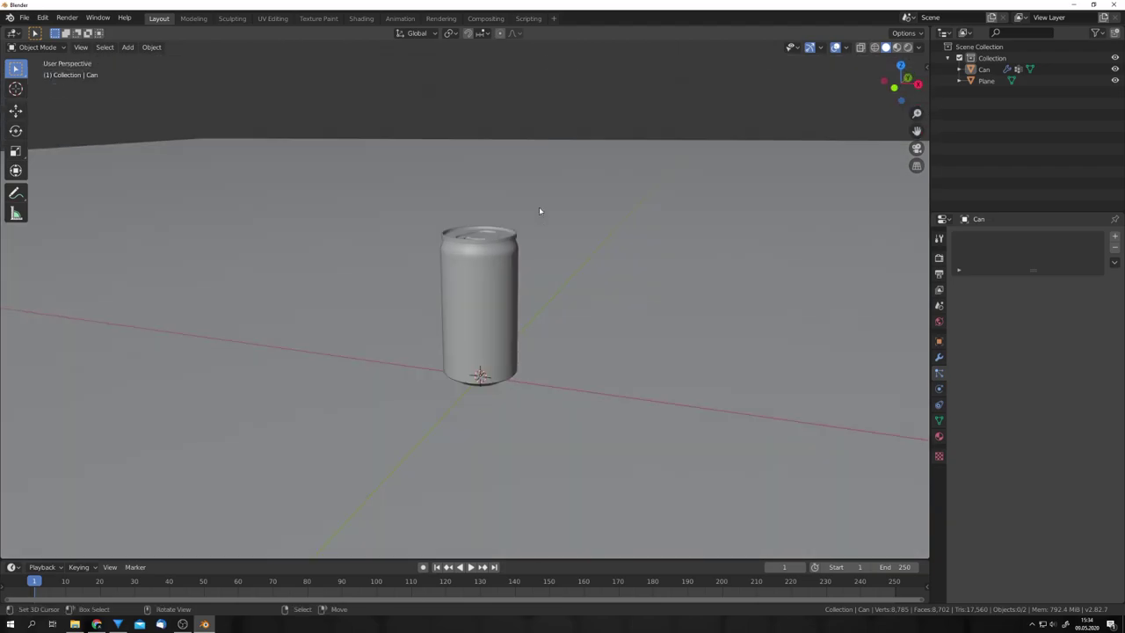
scroll(540, 211, "up", 4)
Switch to wireframe shading, select the can and add a particle system to it
key("shift+z")
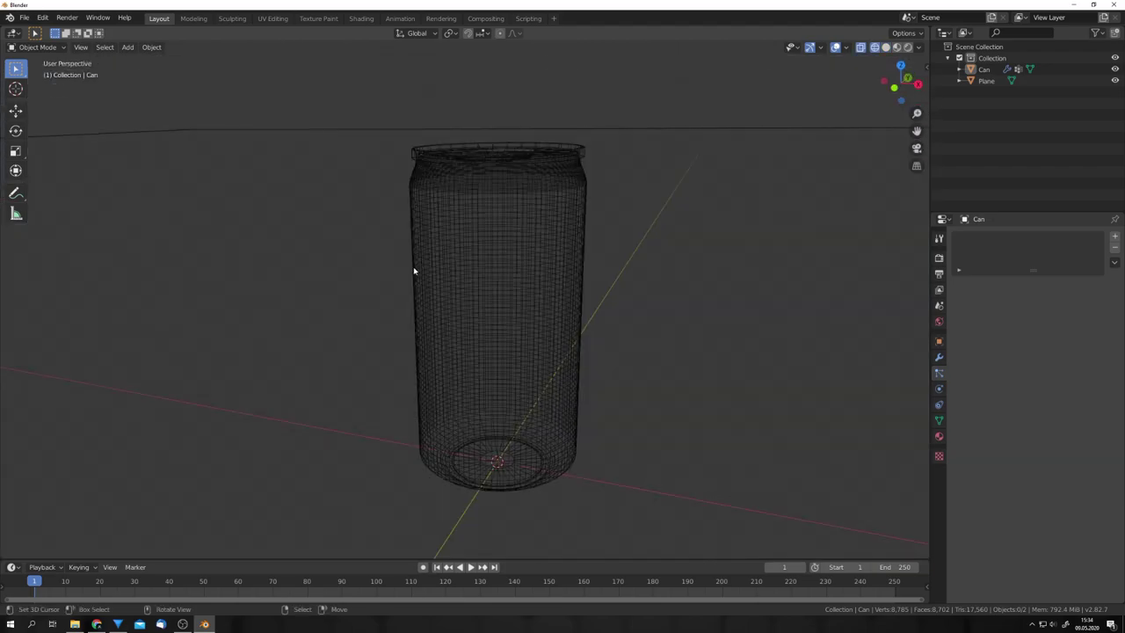
middle_click_drag(414, 272, 494, 256)
left_click(529, 256)
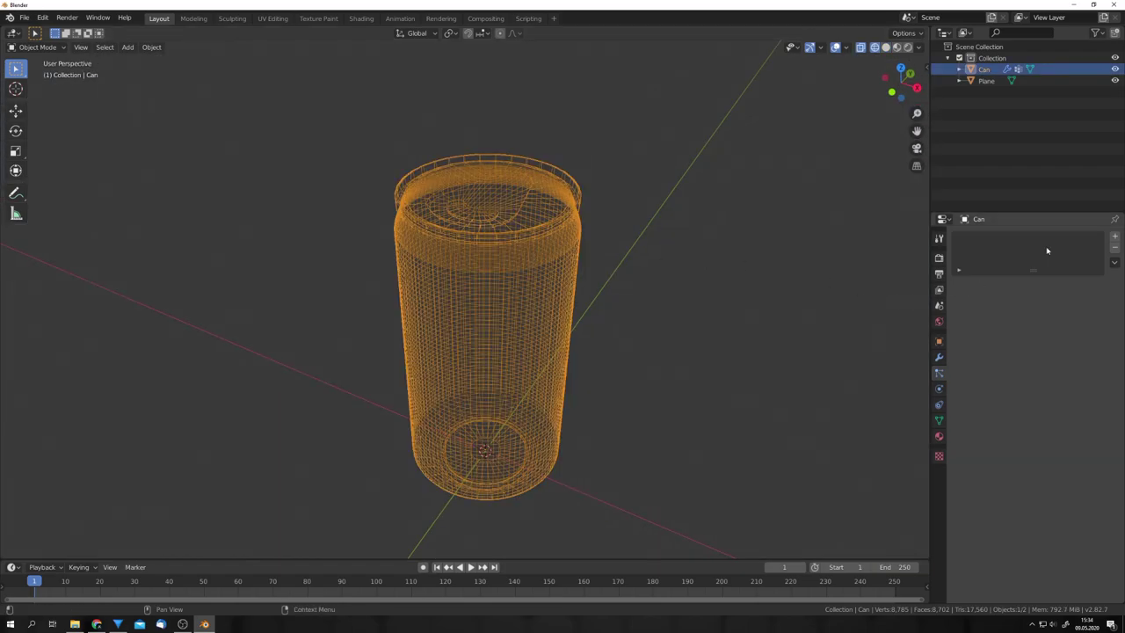
left_click(1113, 237)
scroll(753, 321, "down", 7)
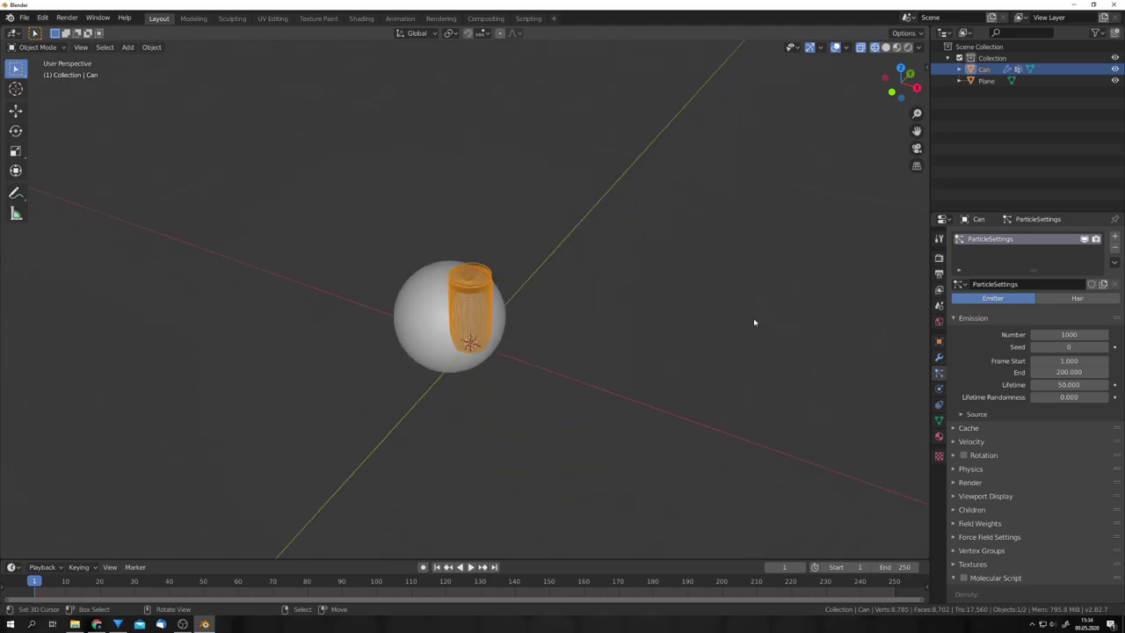
middle_click_drag(753, 322, 759, 304)
scroll(761, 327, "up", 5)
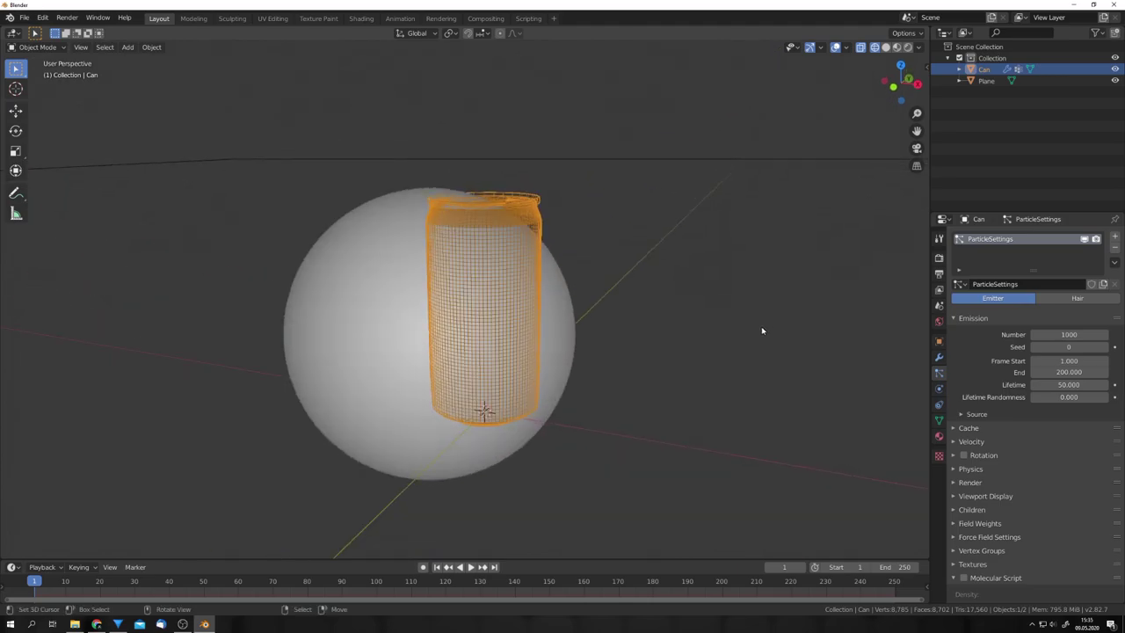
Set the particle emission End frame to 1
left_click(1065, 371)
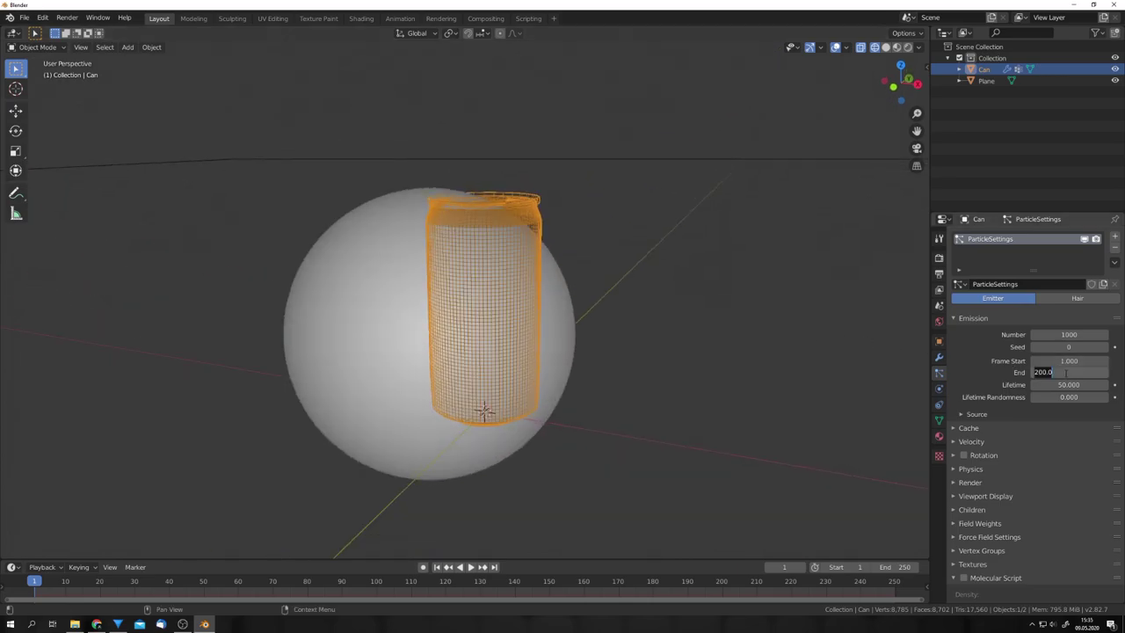
type("1.5")
key("Return")
scroll(654, 343, "down", 4)
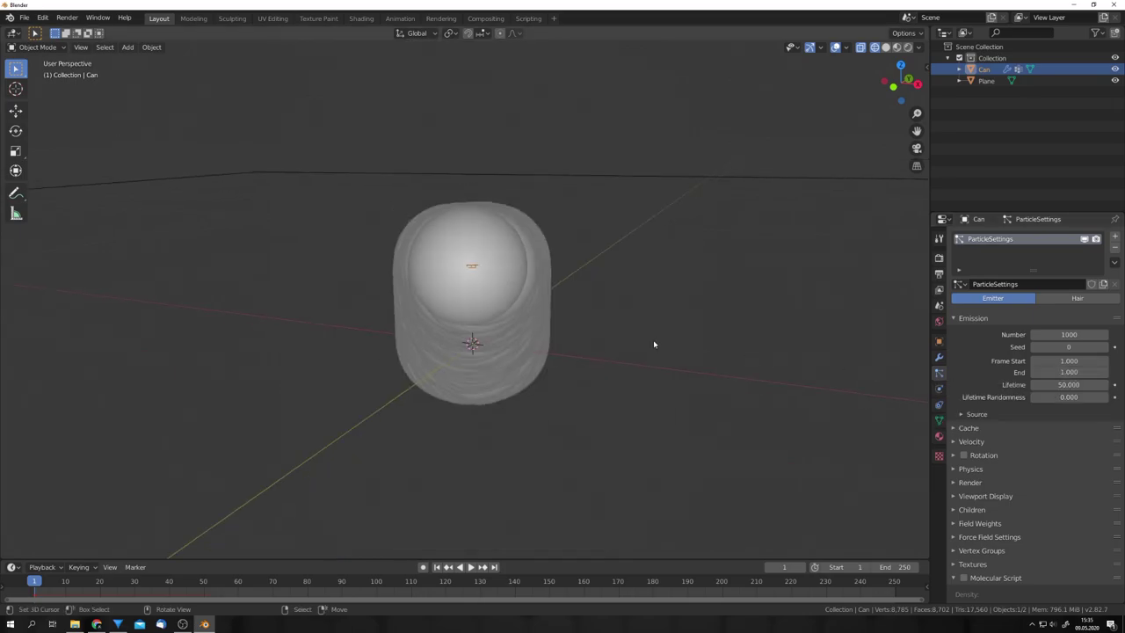
scroll(654, 339, "up", 4)
Emit the particles from Volume with Grid distribution
left_click(976, 414)
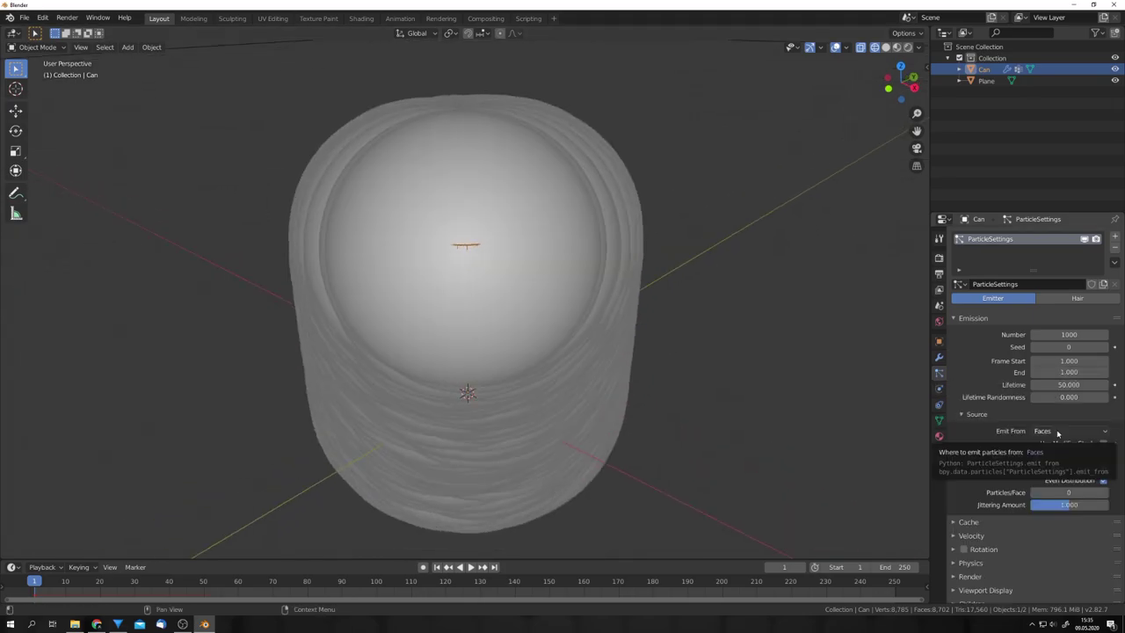
left_click(1057, 432)
left_click(1057, 469)
left_click(1053, 456)
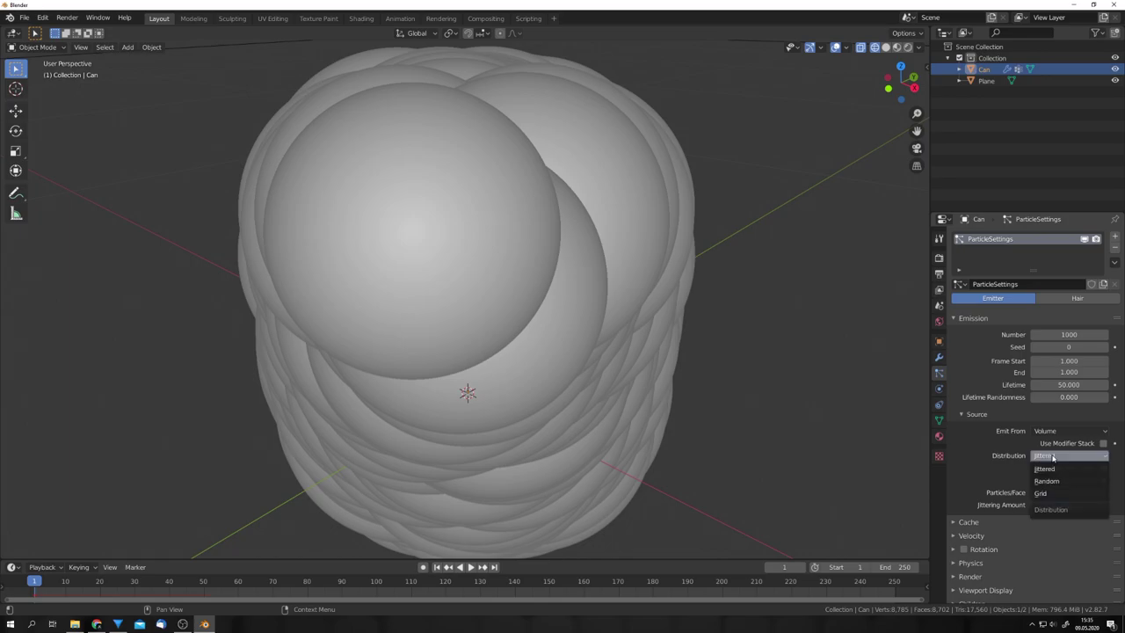
left_click(1041, 493)
scroll(786, 427, "down", 5)
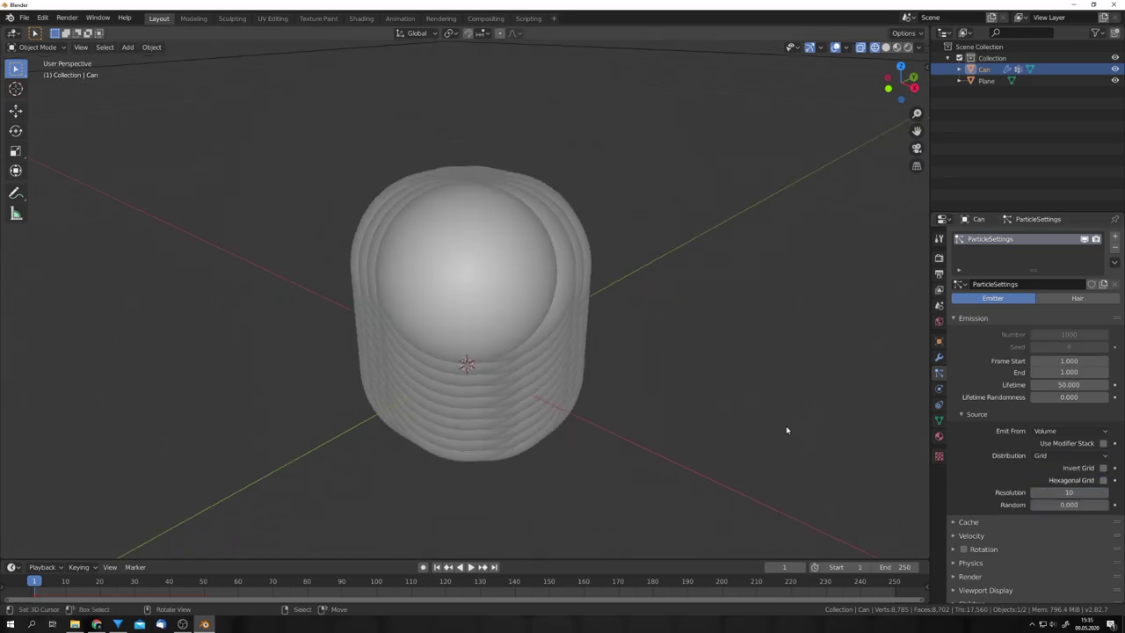
middle_click_drag(786, 427, 667, 401)
scroll(707, 406, "up", 6)
scroll(985, 394, "down", 6)
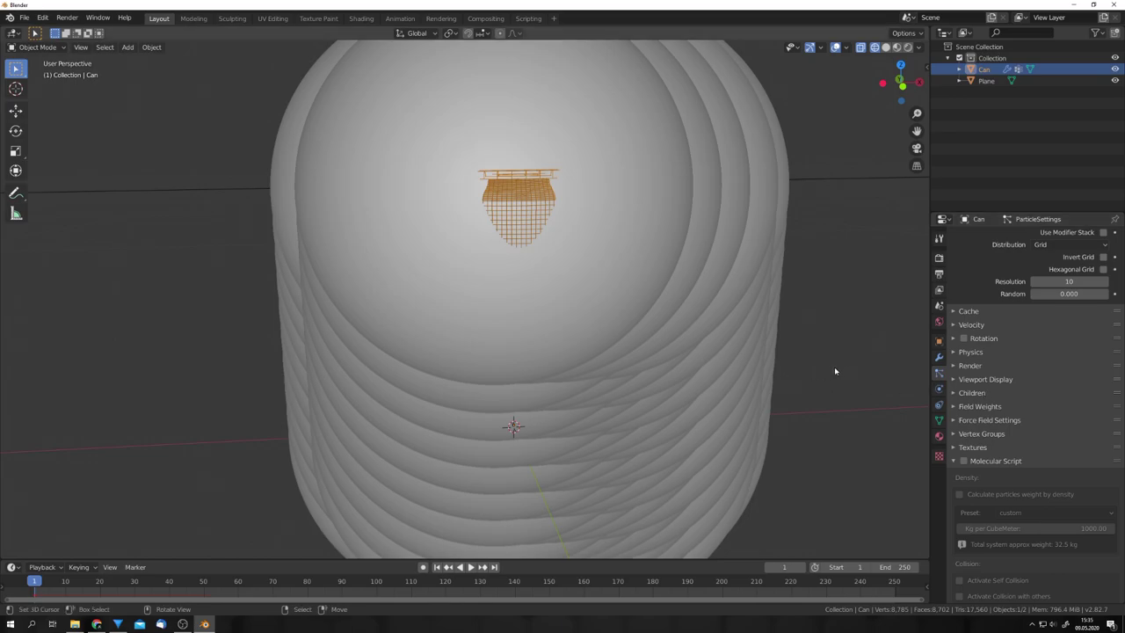
Set the particle viewport display Size to 0.001 m and the render Scale to 0.001
left_click(990, 381)
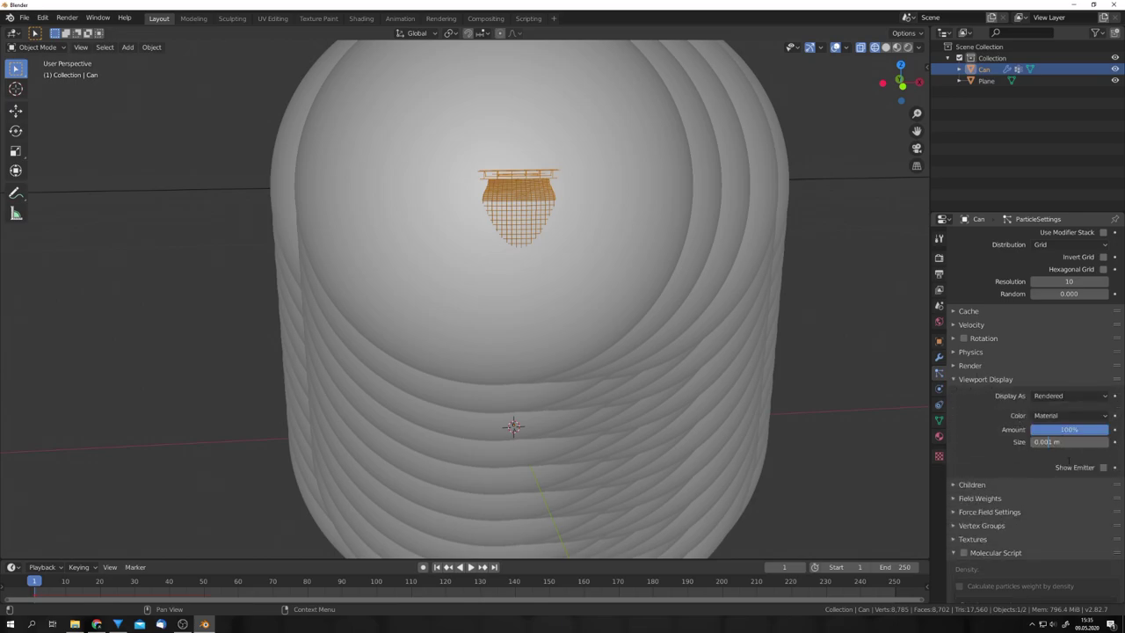
key("Return")
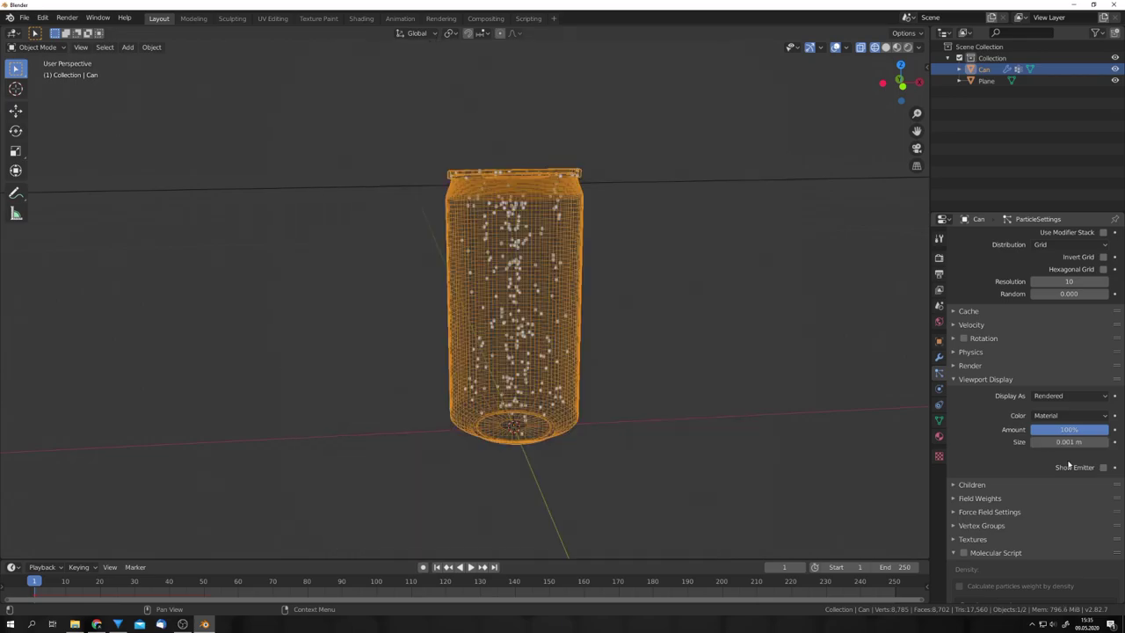
scroll(677, 382, "up", 6)
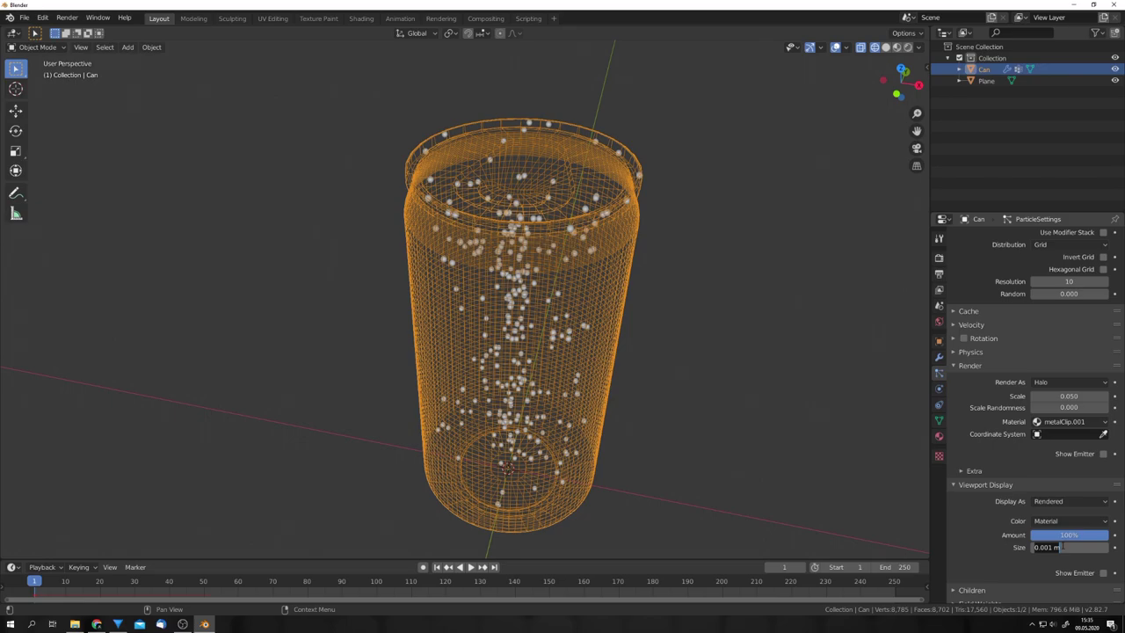
left_click(1070, 396)
type("0.001 m")
key("Return")
middle_click_drag(720, 360, 571, 281)
key("ctrl+a")
Apply the scale of the can, then of the ground plane
left_click(626, 367)
scroll(522, 201, "down", 15)
left_click(522, 202)
key("ctrl+a")
left_click(532, 237)
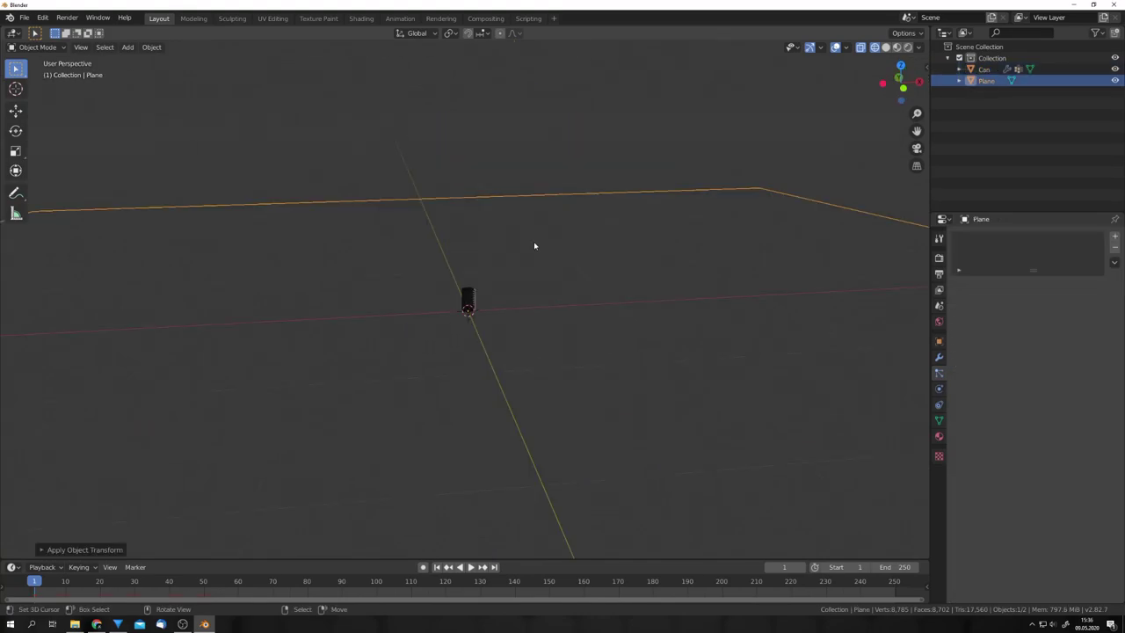
scroll(505, 254, "up", 5)
Reselect the can and orbit to a level view along the X axis
middle_click_drag(505, 254, 499, 282)
scroll(498, 283, "up", 5)
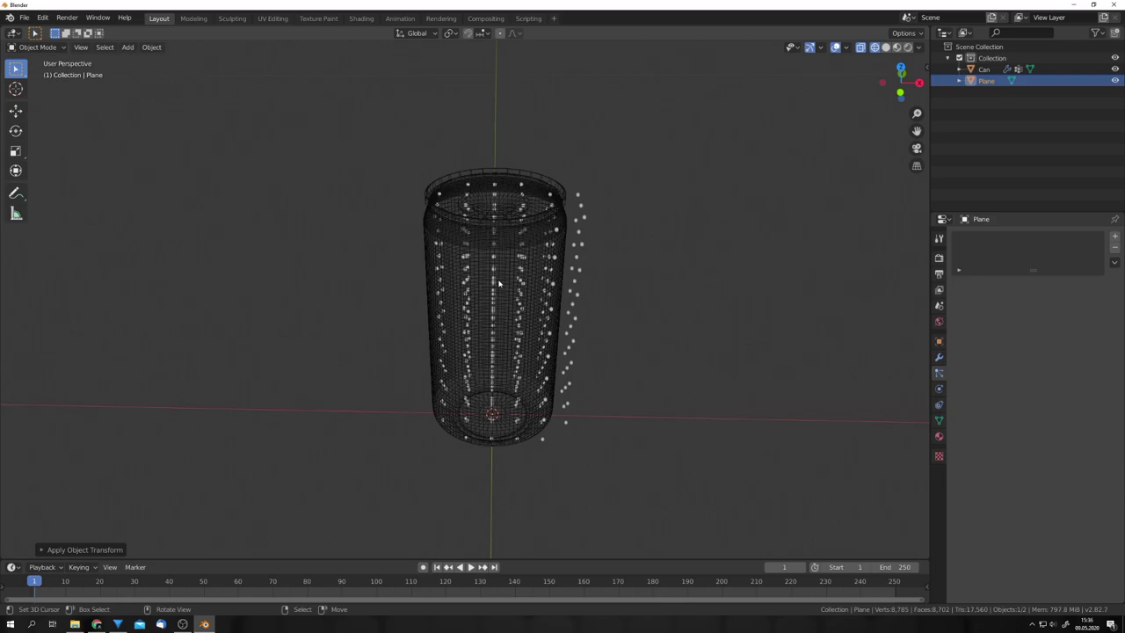
left_click(475, 268)
middle_click_drag(475, 268, 545, 307)
scroll(554, 307, "up", 5)
scroll(554, 307, "down", 10)
scroll(542, 309, "up", 10)
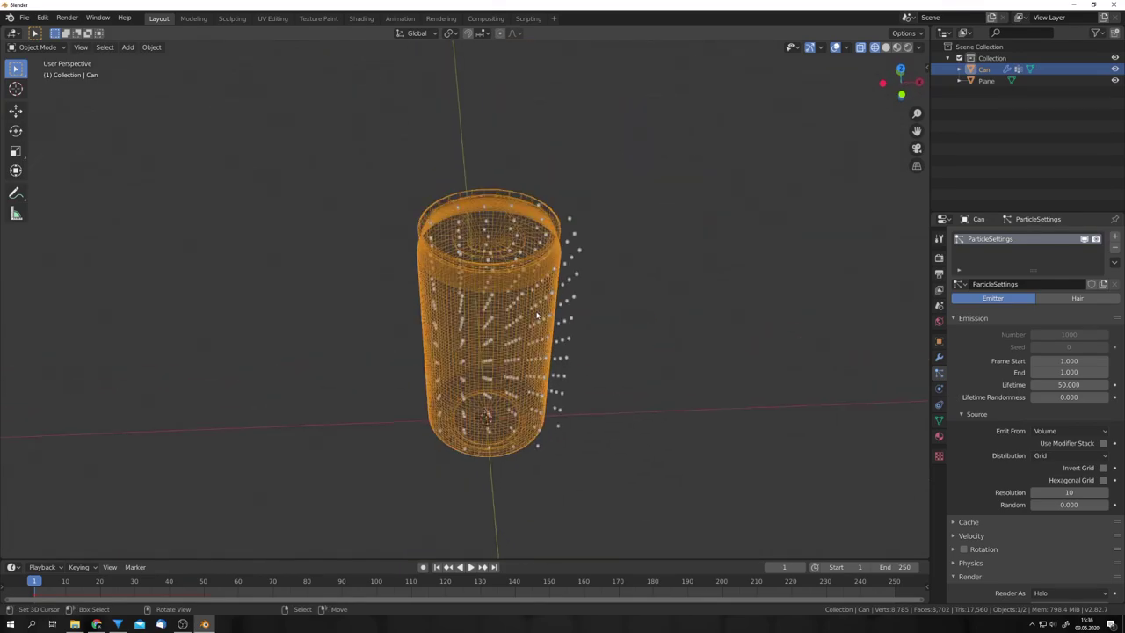
scroll(542, 308, "down", 8)
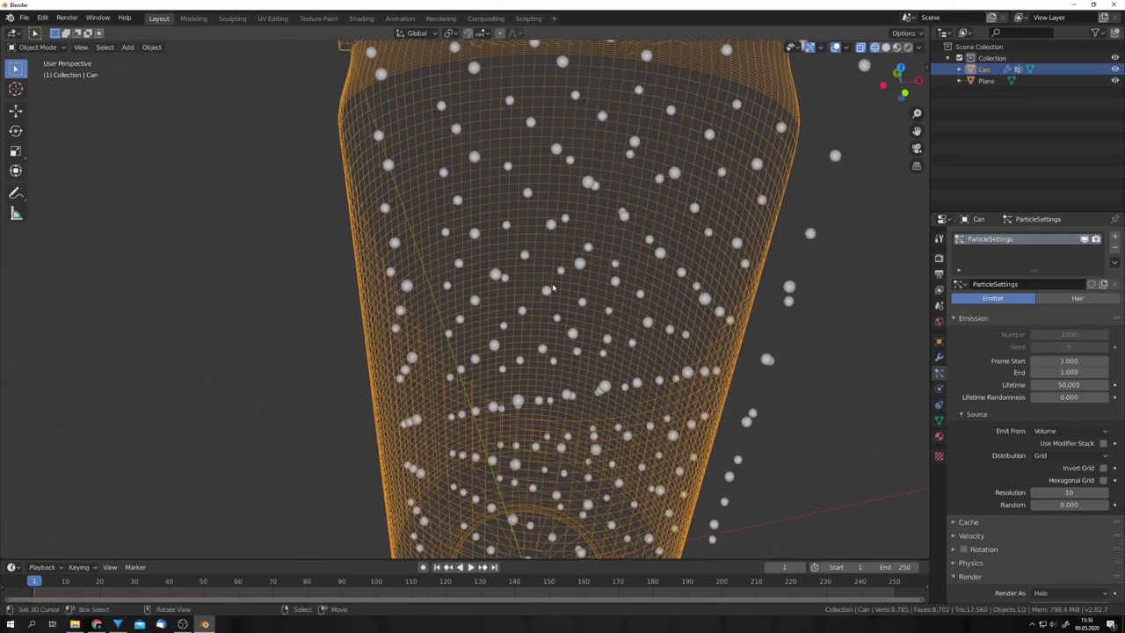
middle_click_drag(551, 318, 527, 337)
Add a UV sphere and move it to the right along the X axis
key("shift+a")
mouse_move(530, 336)
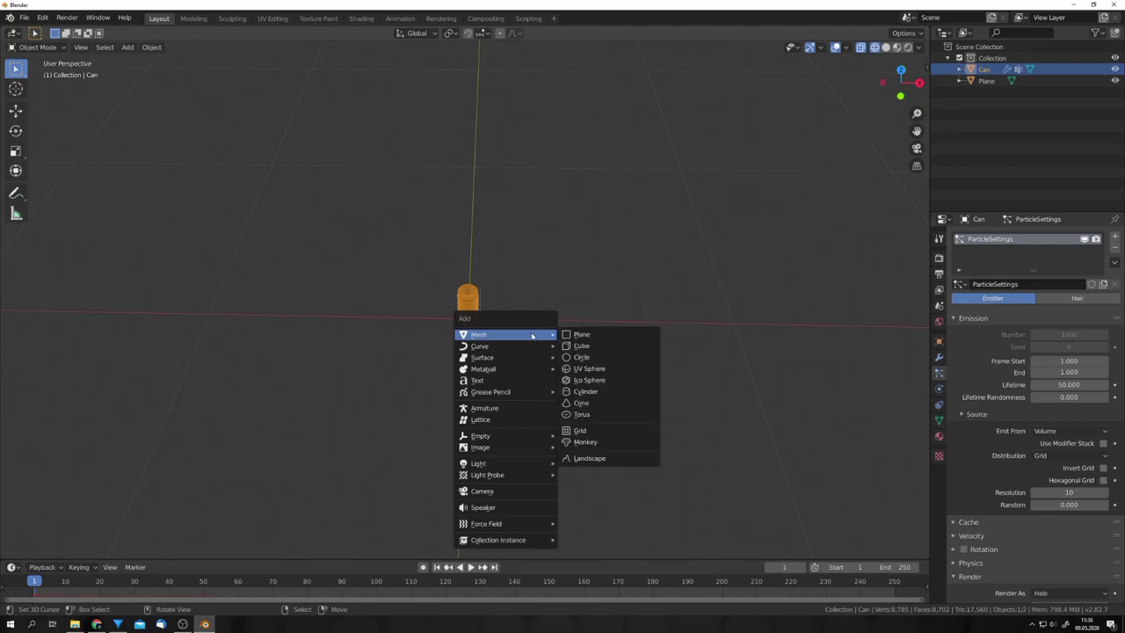
left_click(569, 368)
key("shift+space")
key("g")
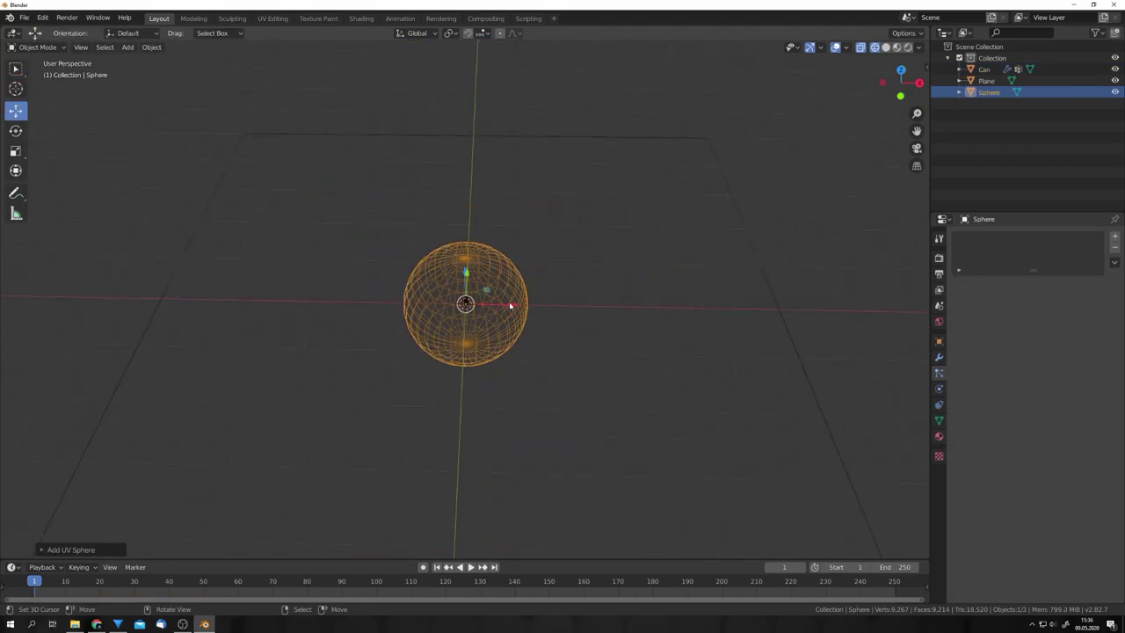
left_click_drag(510, 304, 865, 307)
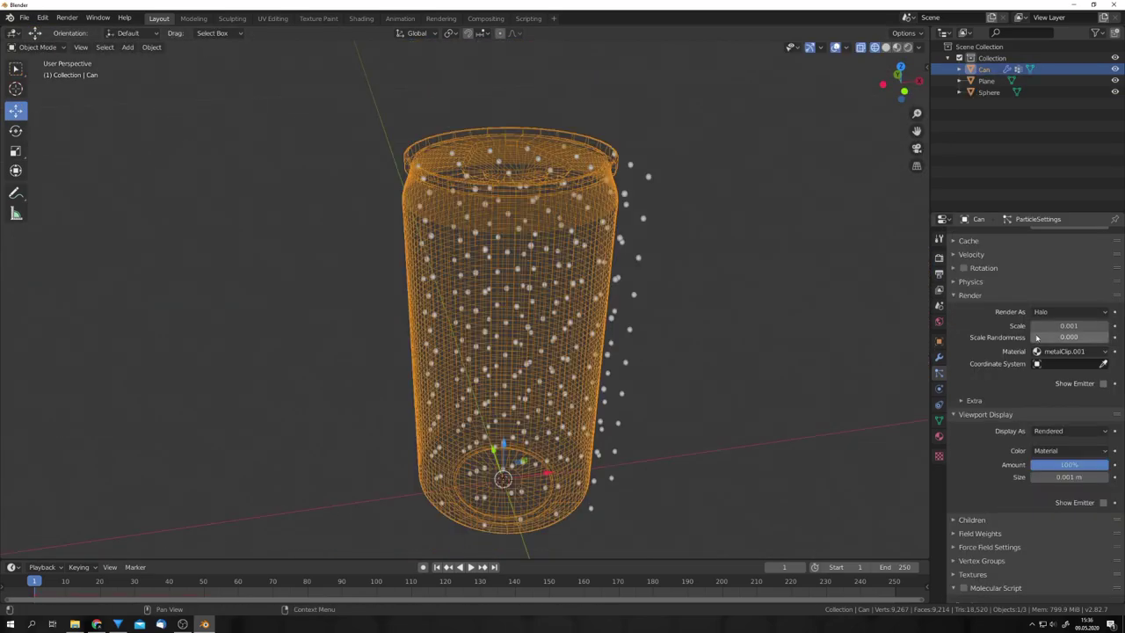
Render the can's particles as the Sphere object and display them as points
left_click(1068, 312)
left_click(1045, 376)
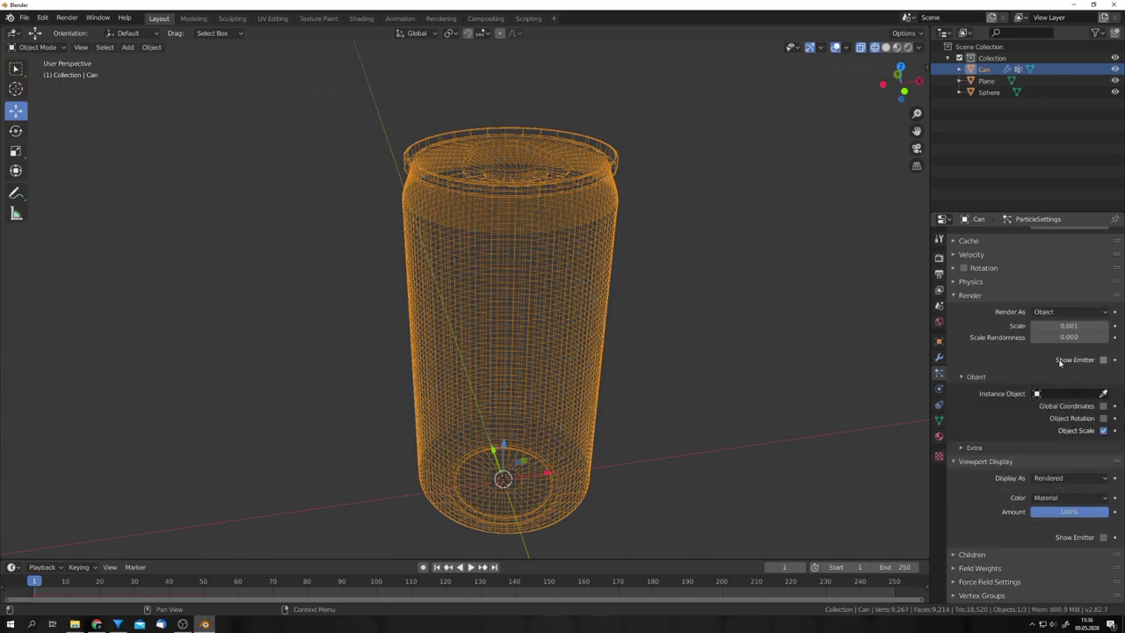
left_click(1068, 394)
left_click(1019, 433)
scroll(890, 402, "up", 6)
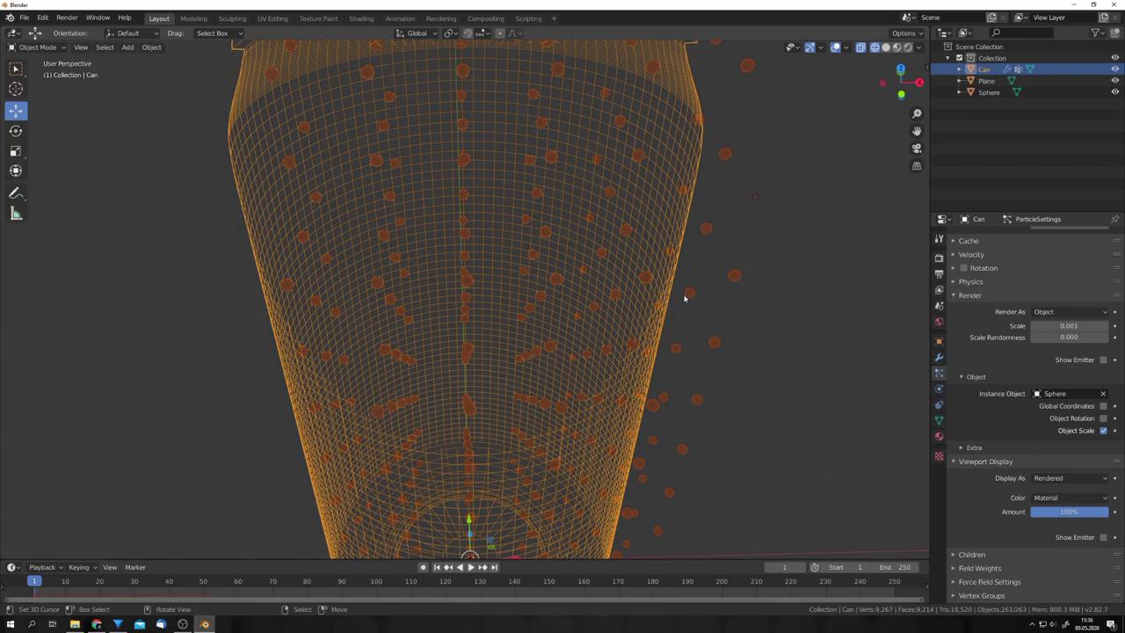
left_click(1045, 479)
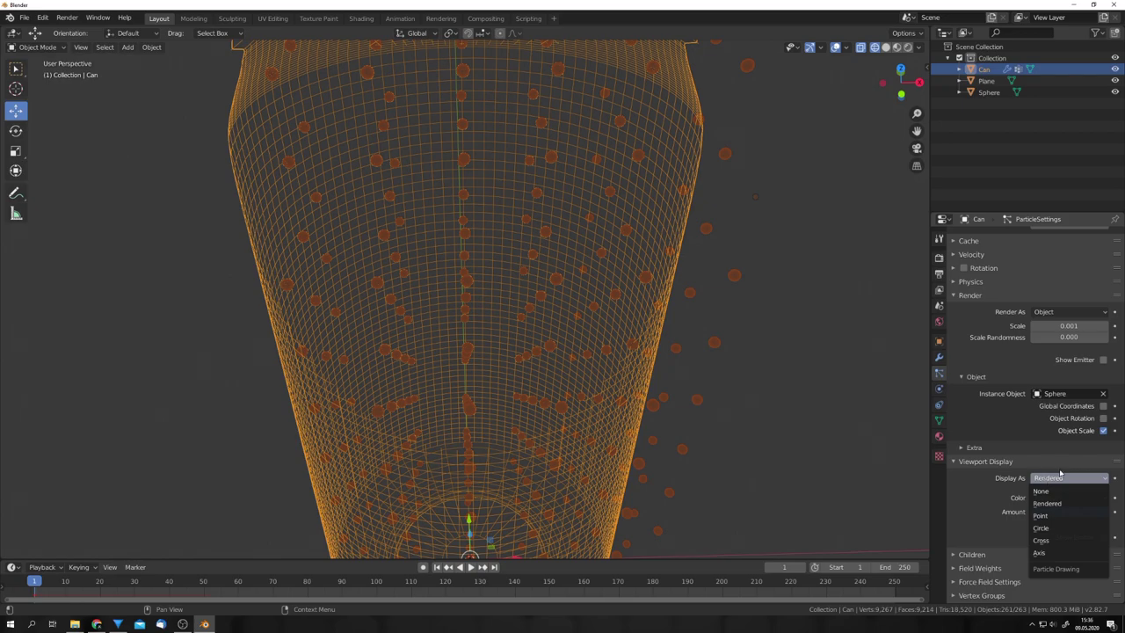
left_click(1057, 475)
left_click(1049, 478)
left_click(1042, 515)
scroll(681, 346, "down", 5)
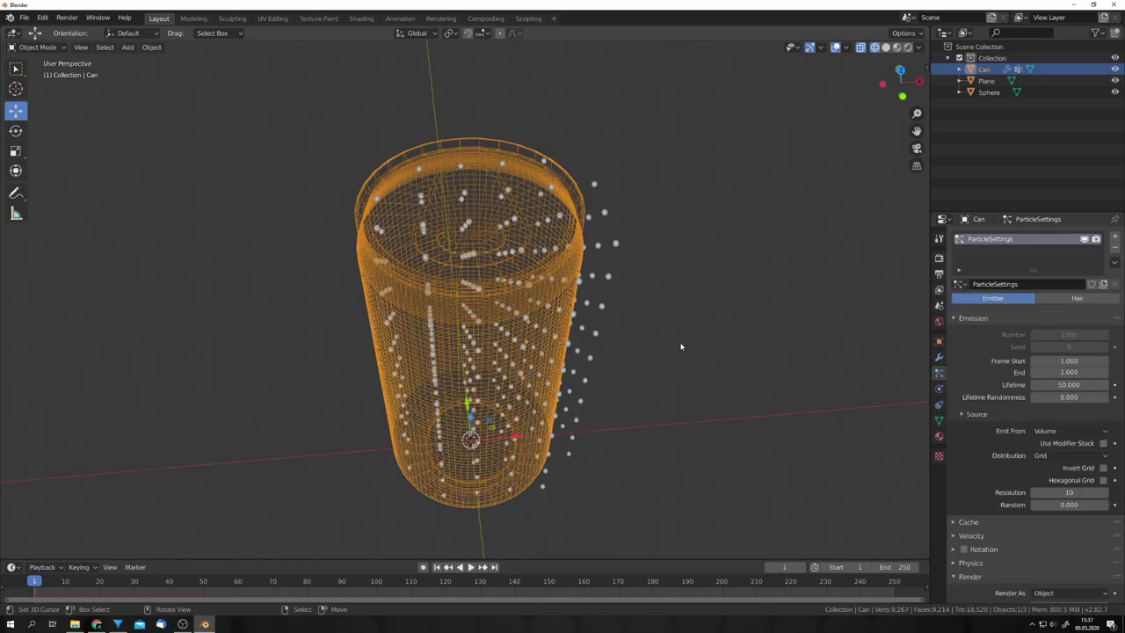
Switch to top view and raise the grid resolution to 36
key("KP_7")
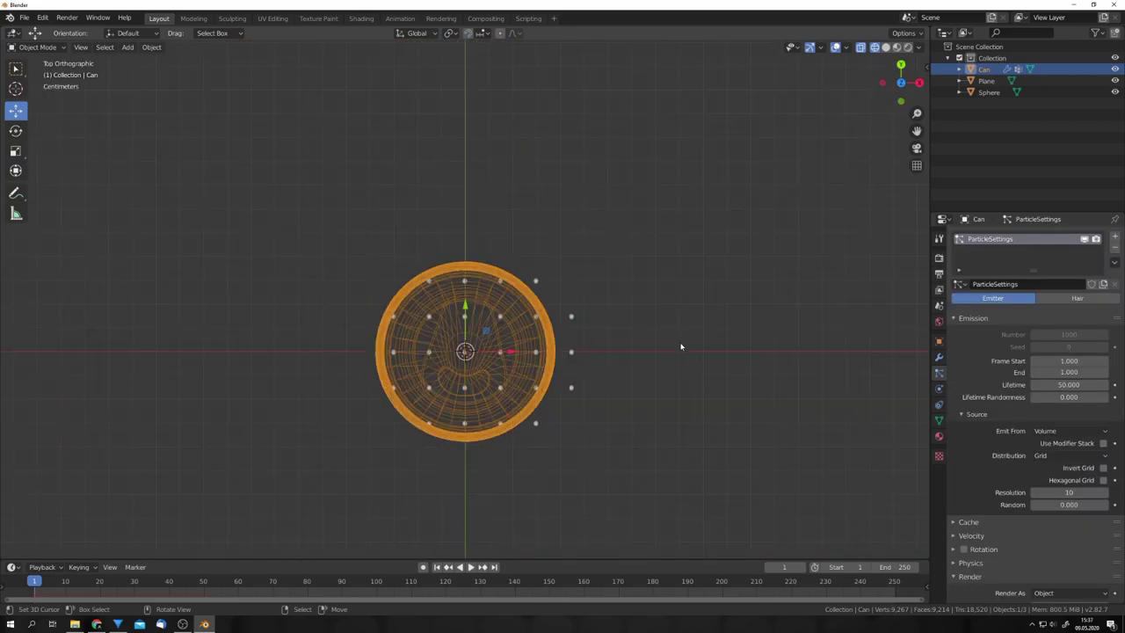
scroll(540, 334, "up", 7)
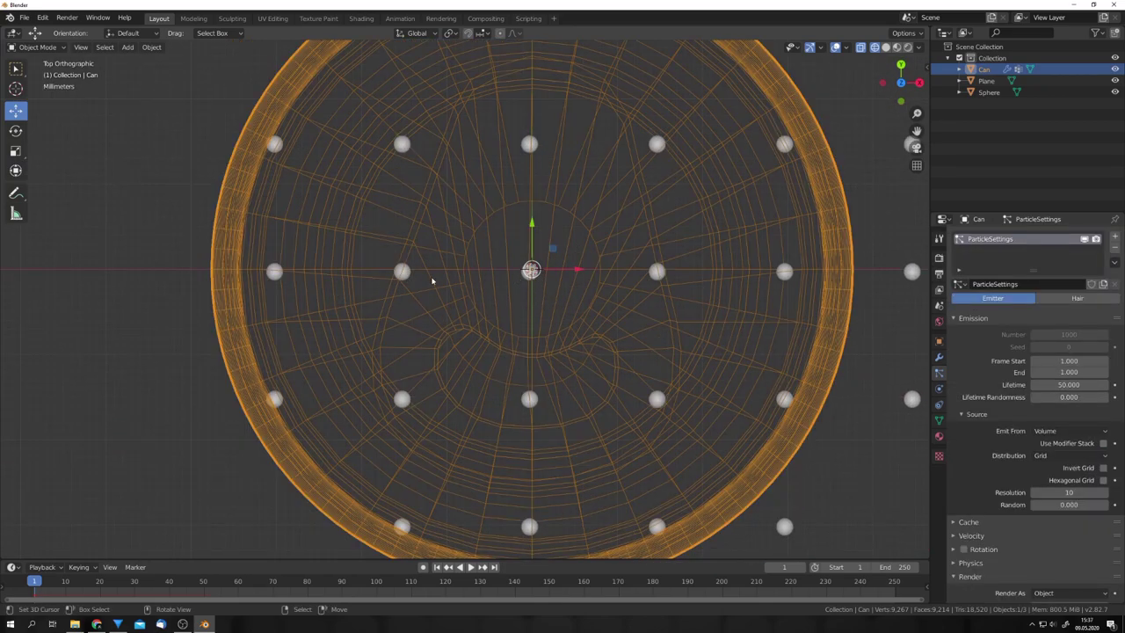
left_click_drag(1068, 492, 1123, 492)
scroll(786, 432, "up", 2)
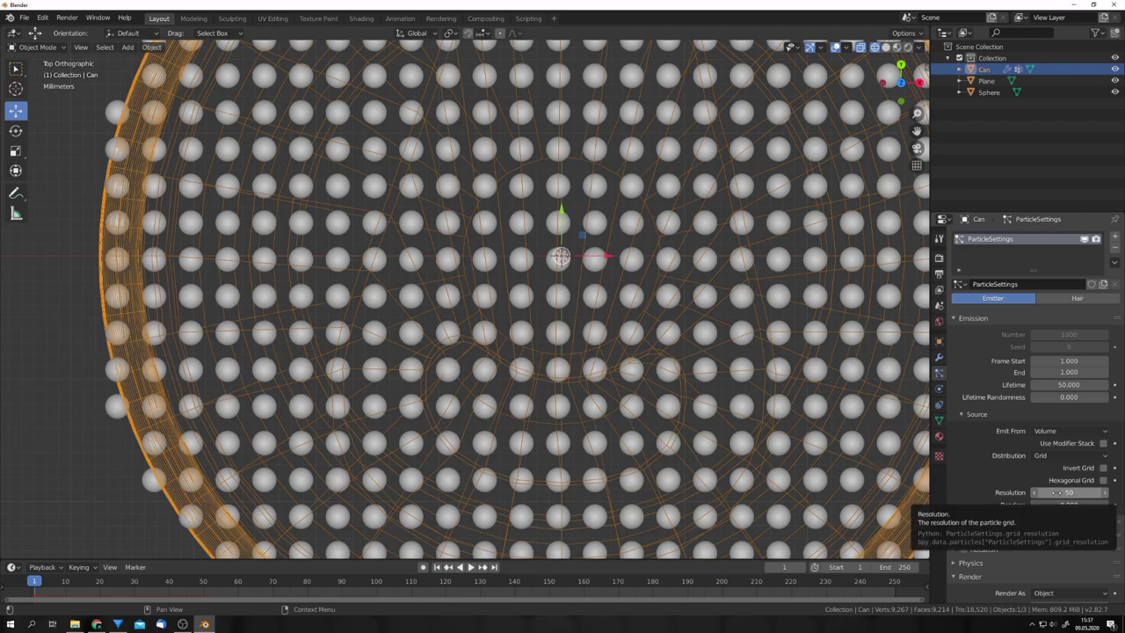
Type a grid resolution of 70, then nudge it up to 75
left_click(1055, 493)
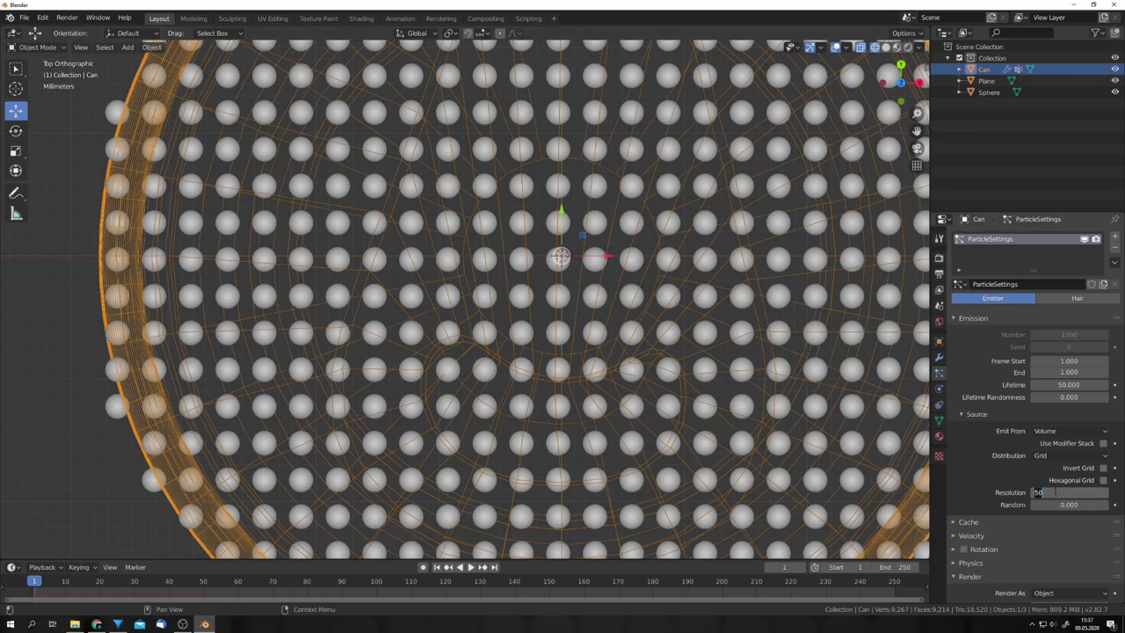
type("70")
key("Return")
scroll(673, 372, "up", 5)
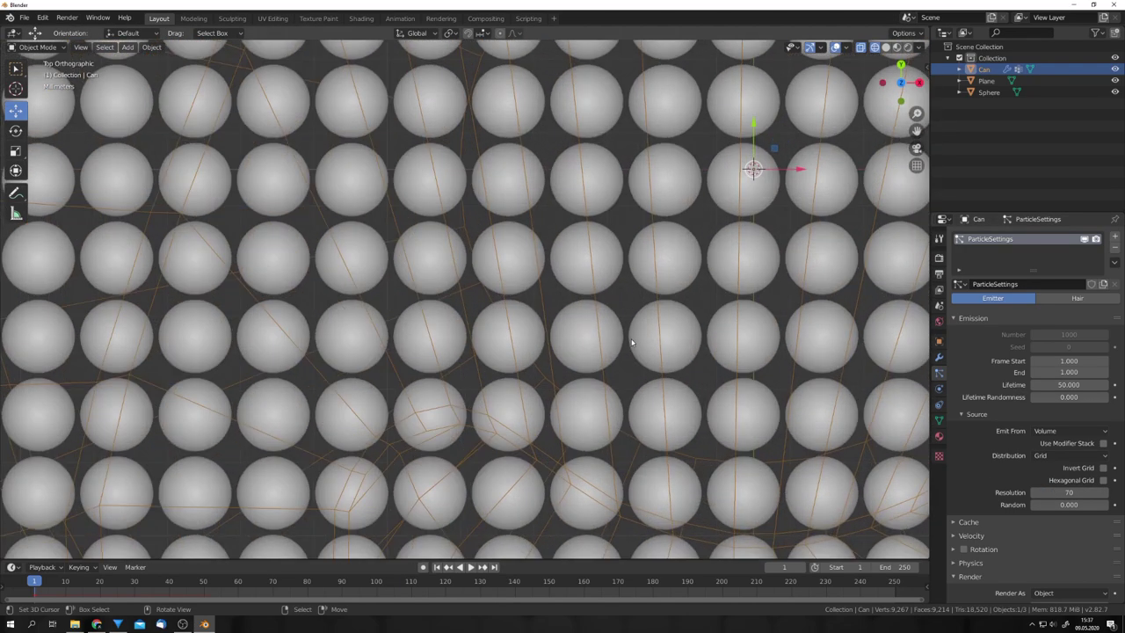
scroll(698, 371, "down", 2)
left_click(1055, 492)
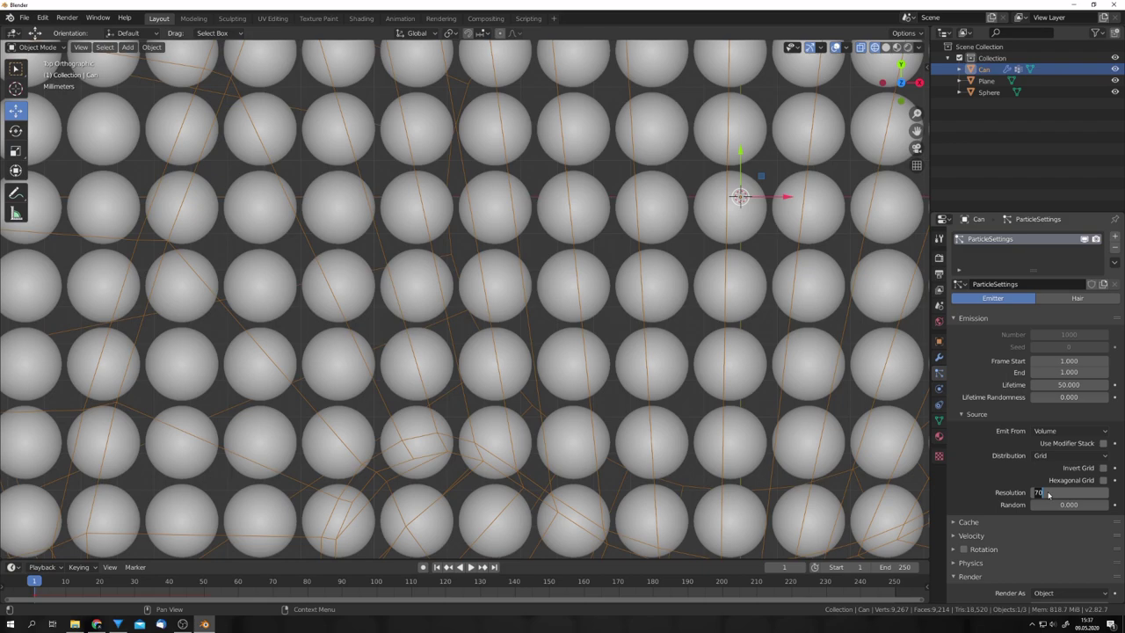
key("Escape")
left_click_drag(1106, 494, 1118, 494)
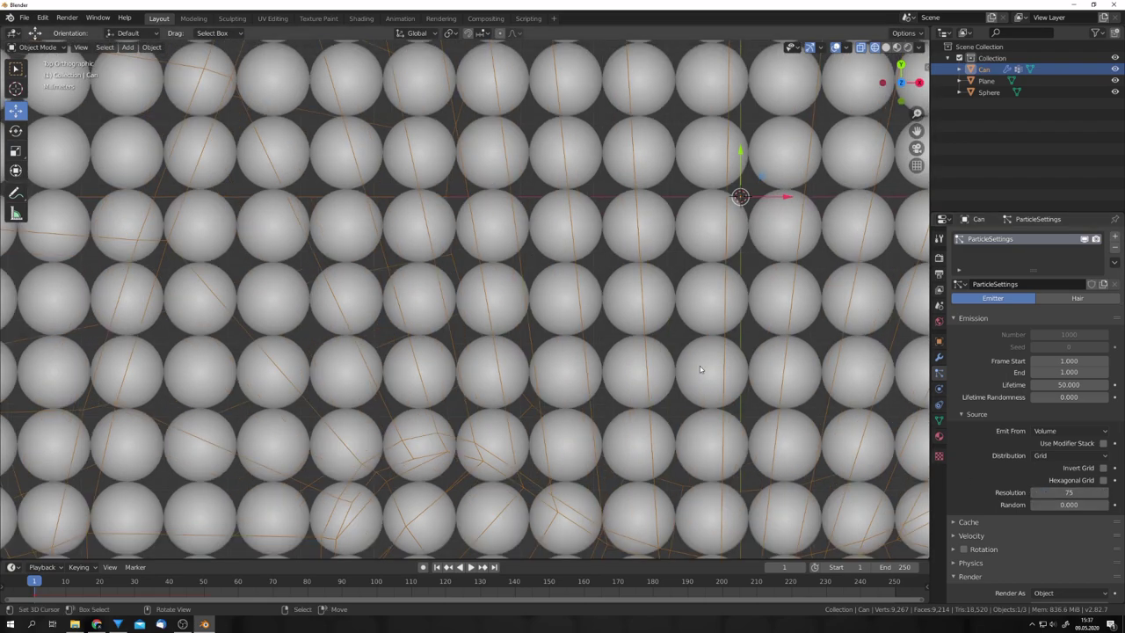
scroll(668, 365, "down", 10)
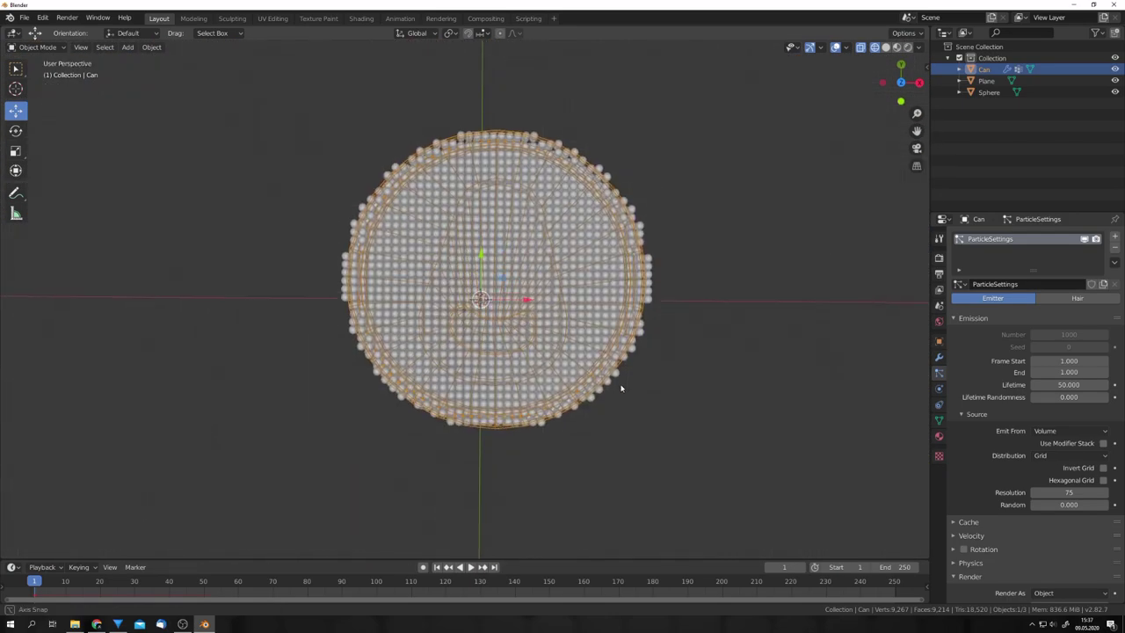
Preview the particle animation briefly, then return to the first frame
middle_click_drag(613, 389, 572, 325)
scroll(572, 325, "down", 9)
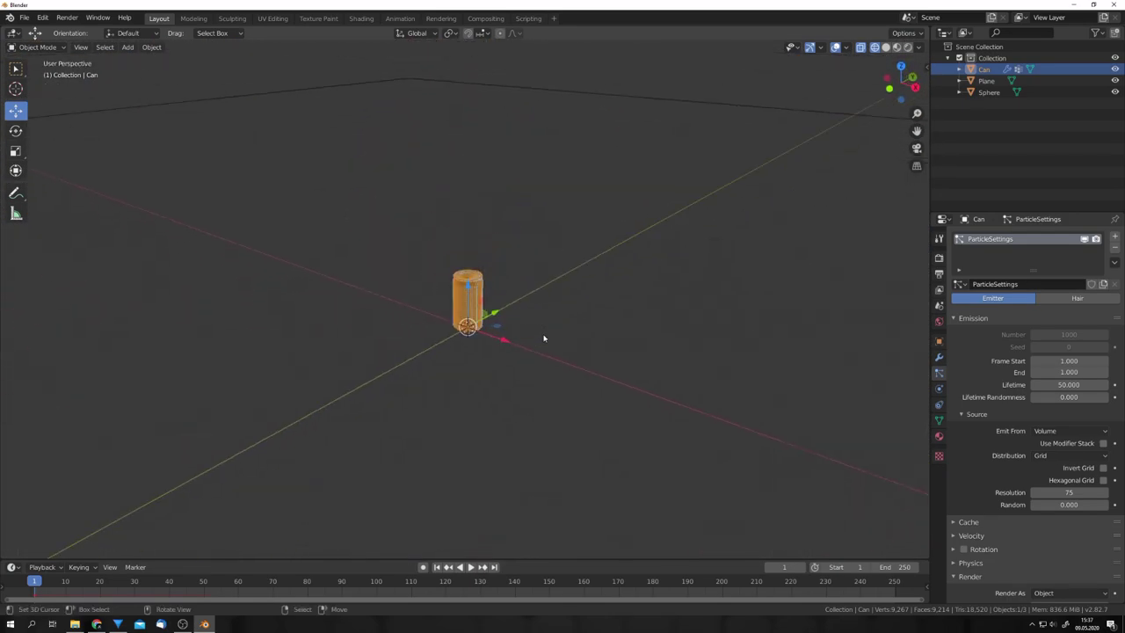
scroll(550, 324, "up", 4)
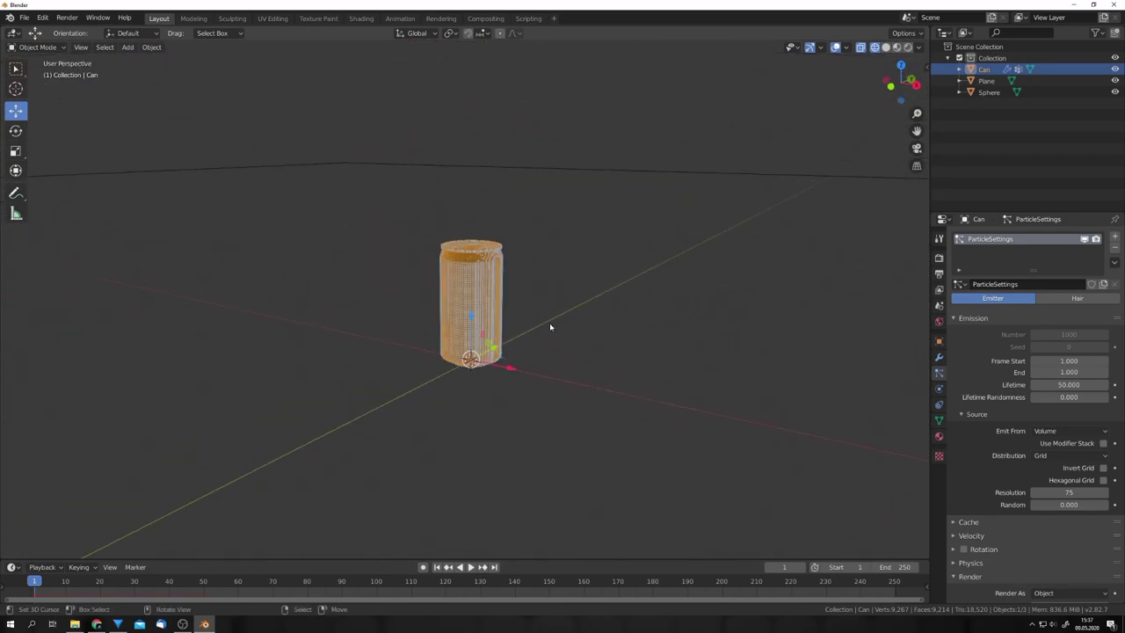
scroll(550, 324, "down", 5)
key("space")
middle_click_drag(546, 333, 554, 308)
key("space")
key("shift+Left")
Enable Collision on the ground plane with particle damping 0.589 and friction 0.567
left_click(561, 308)
left_click(938, 390)
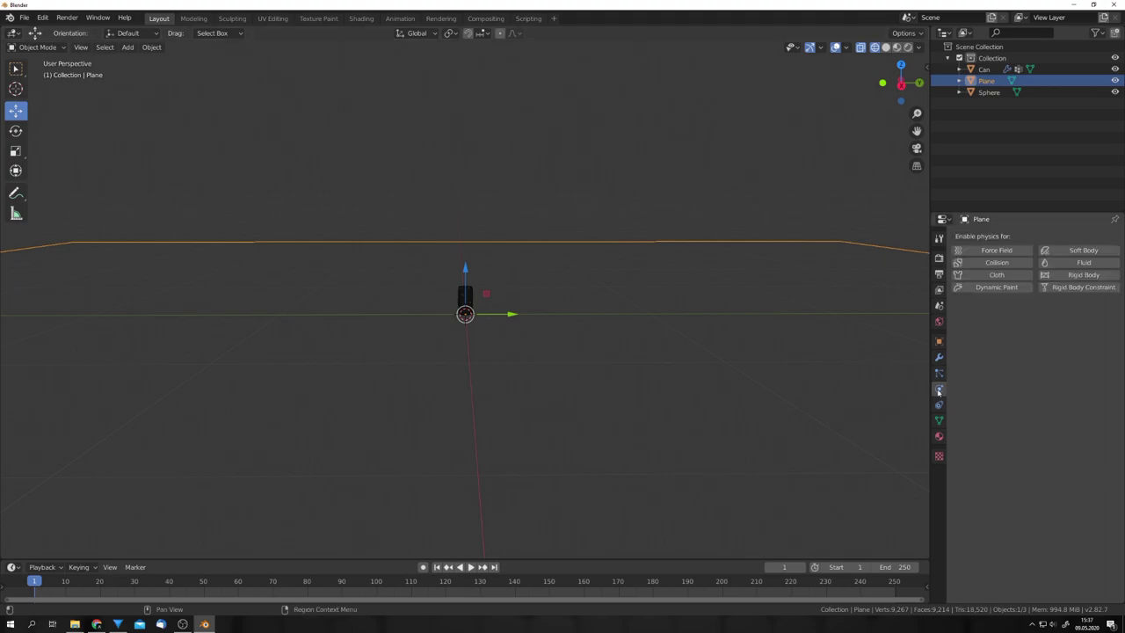
left_click(997, 262)
left_click_drag(1054, 391, 1107, 391)
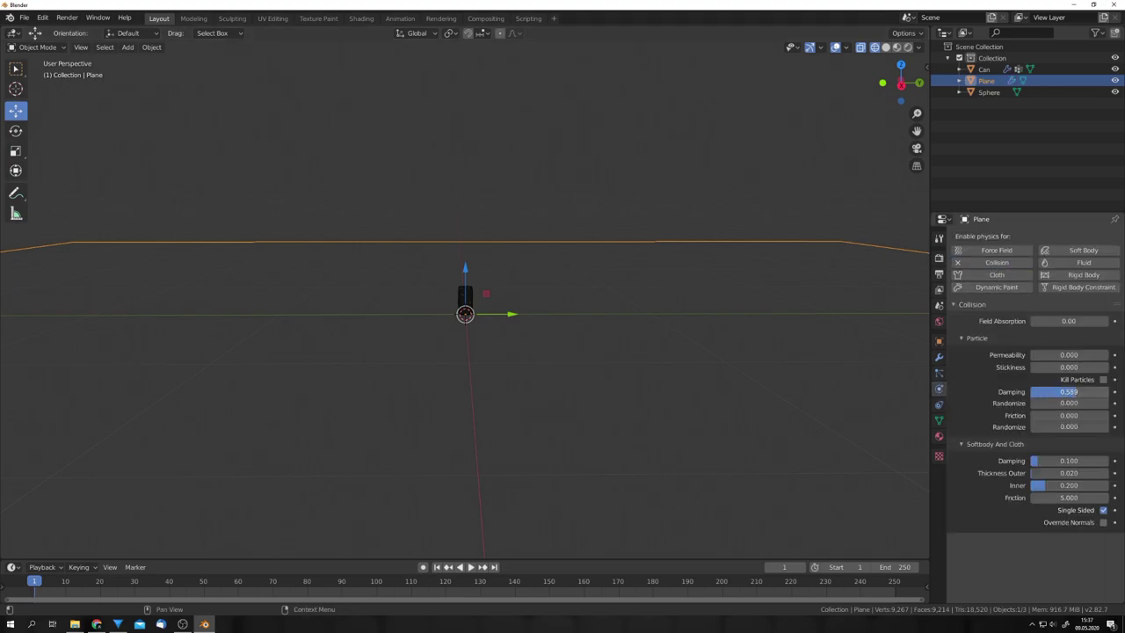
left_click_drag(1054, 415, 1105, 414)
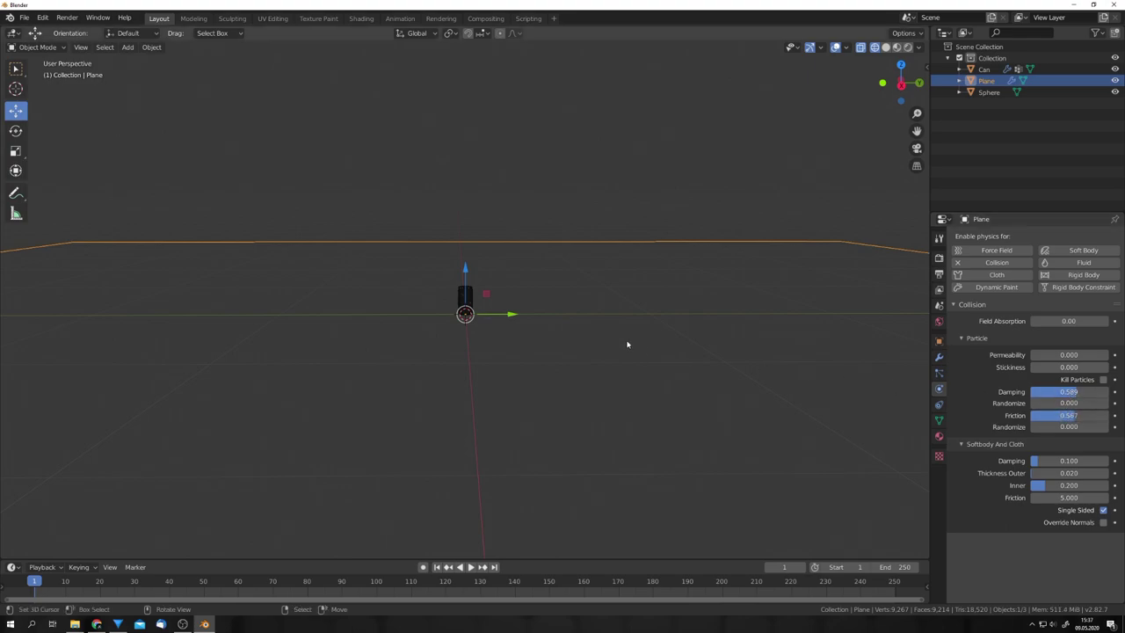
mouse_move(627, 344)
middle_mouse_down()
mouse_move(665, 359)
mouse_move(618, 352)
middle_mouse_up()
Play the simulation to frame 12, then view the fallen particles from the front
scroll(616, 349, "up", 4)
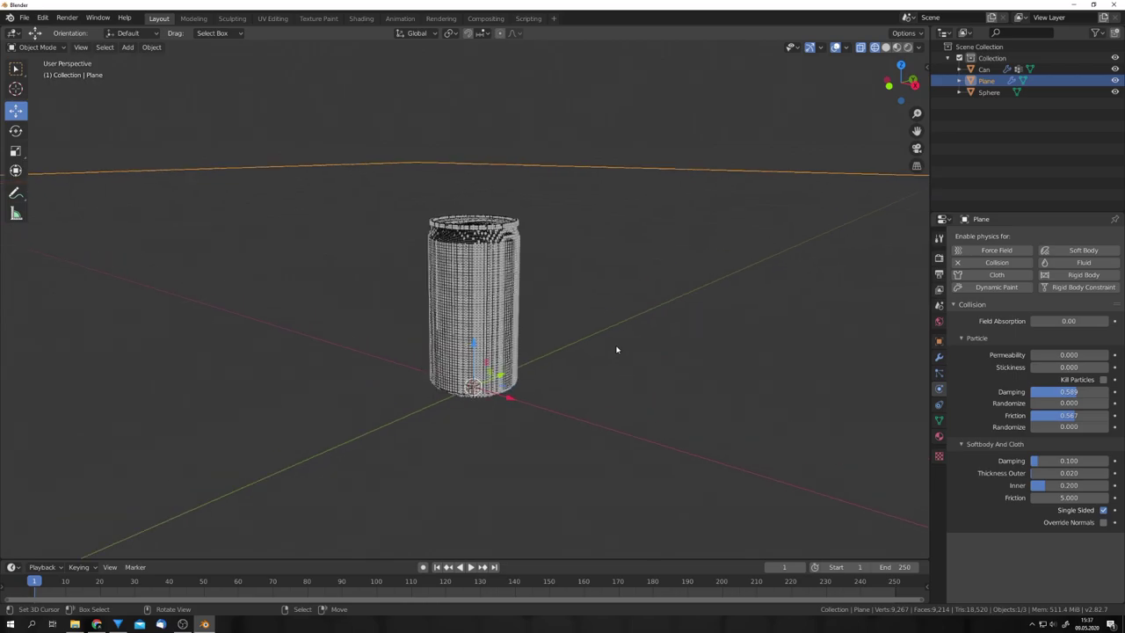
key("space")
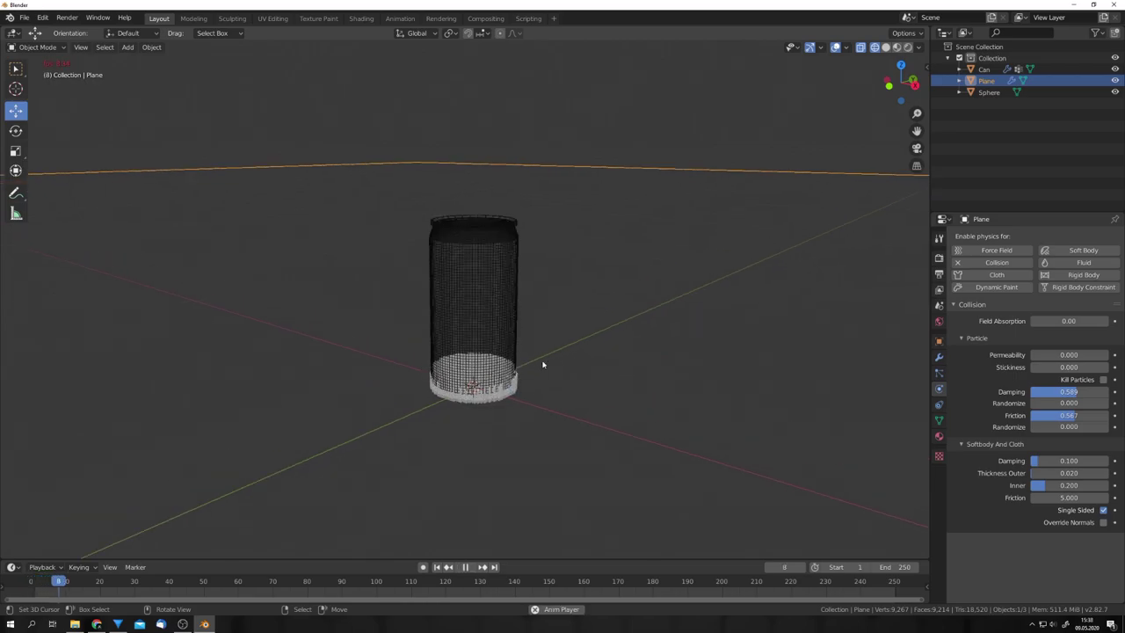
key("space")
middle_click_drag(528, 358, 514, 411)
scroll(524, 409, "up", 2)
scroll(514, 410, "up", 3)
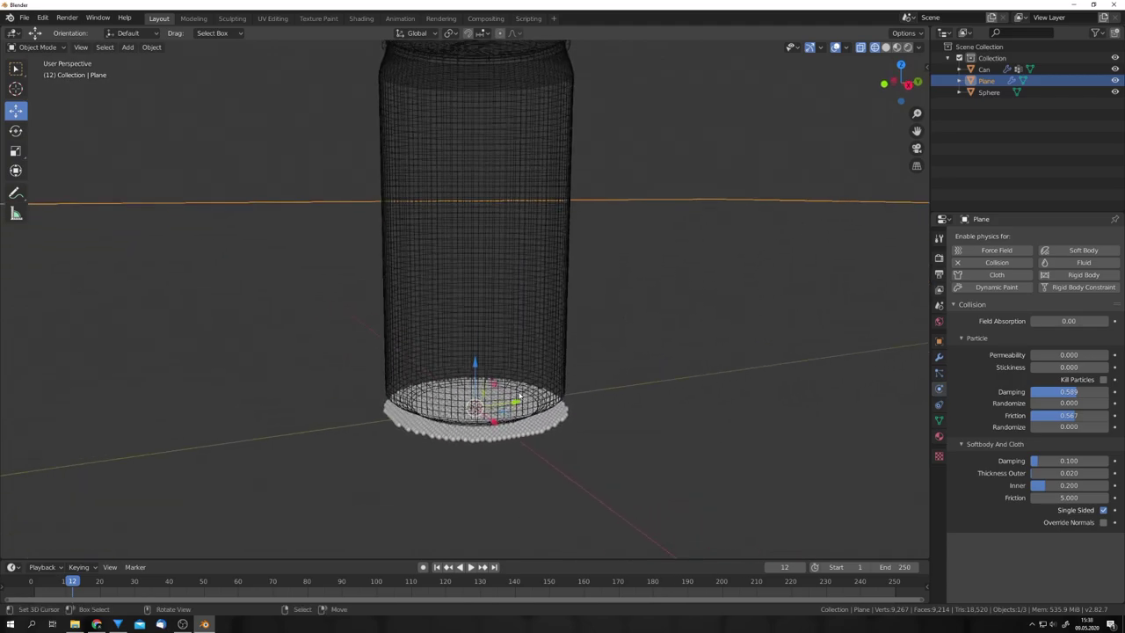
key("KP_1")
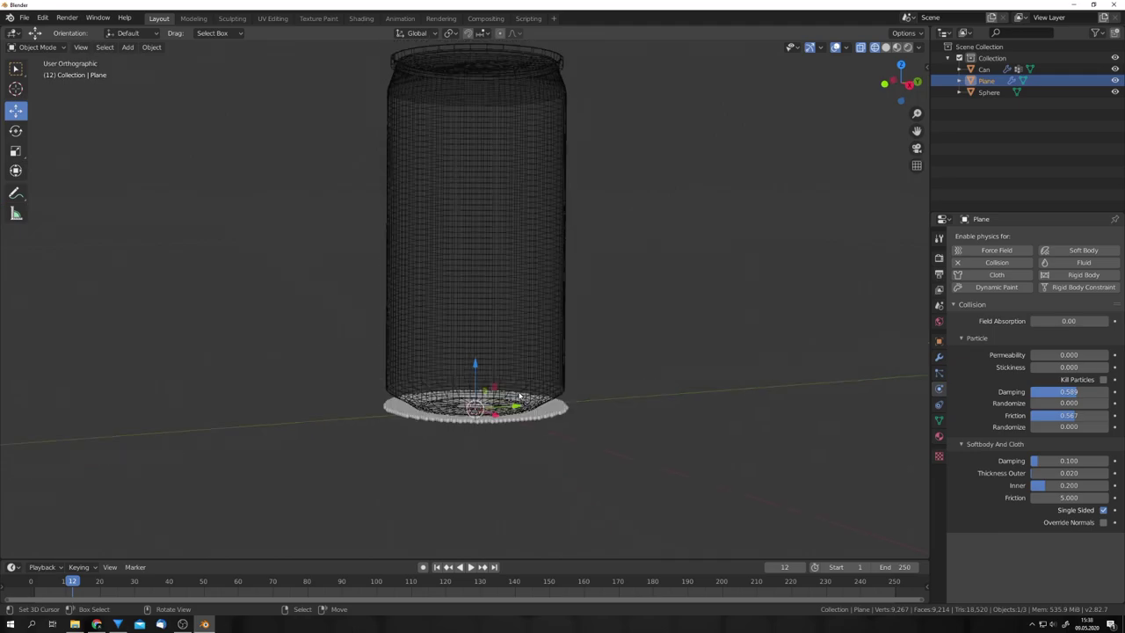
Enable Size Deflect in the can's particle Physics > Deflection, then return to frame 1
middle_click_drag(507, 428, 542, 261)
left_click(575, 255)
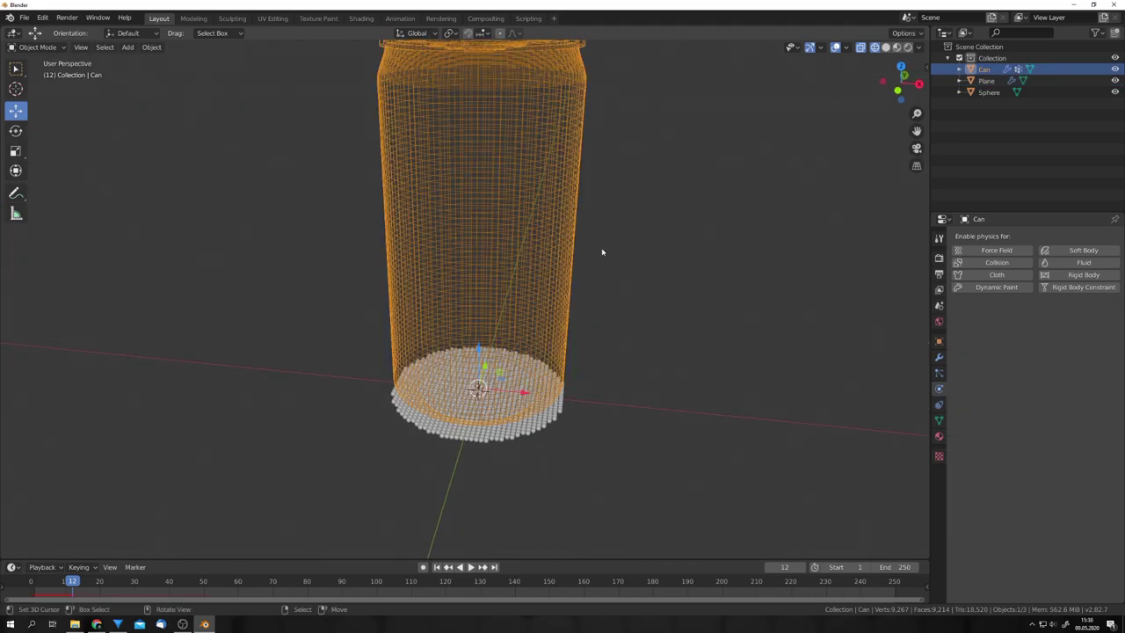
left_click(938, 373)
scroll(981, 402, "down", 5)
left_click(971, 282)
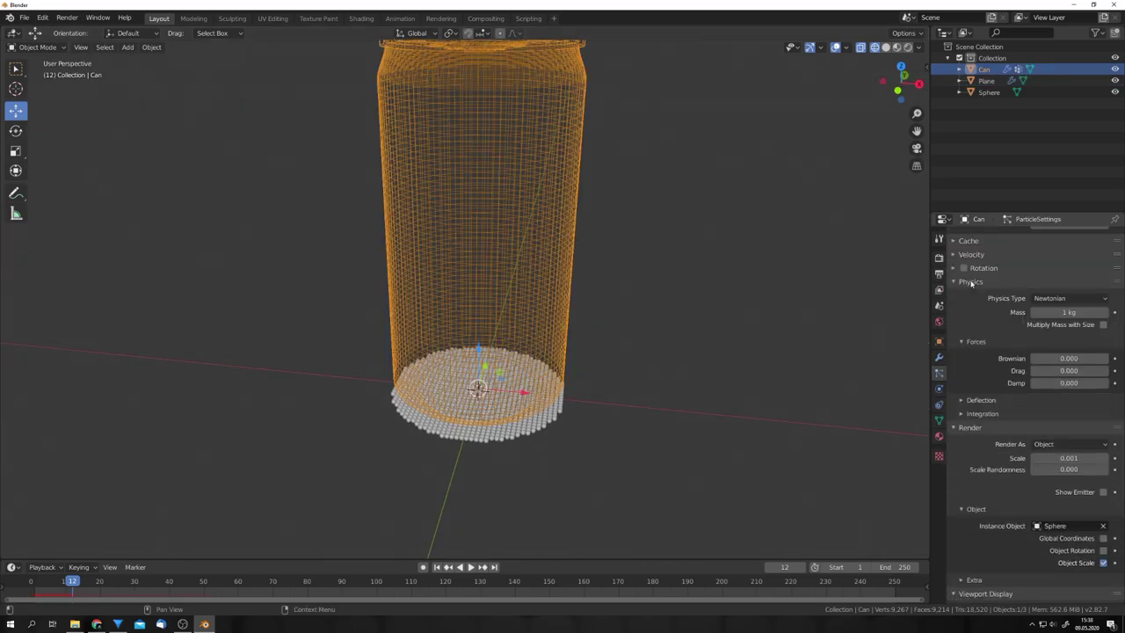
left_click(981, 400)
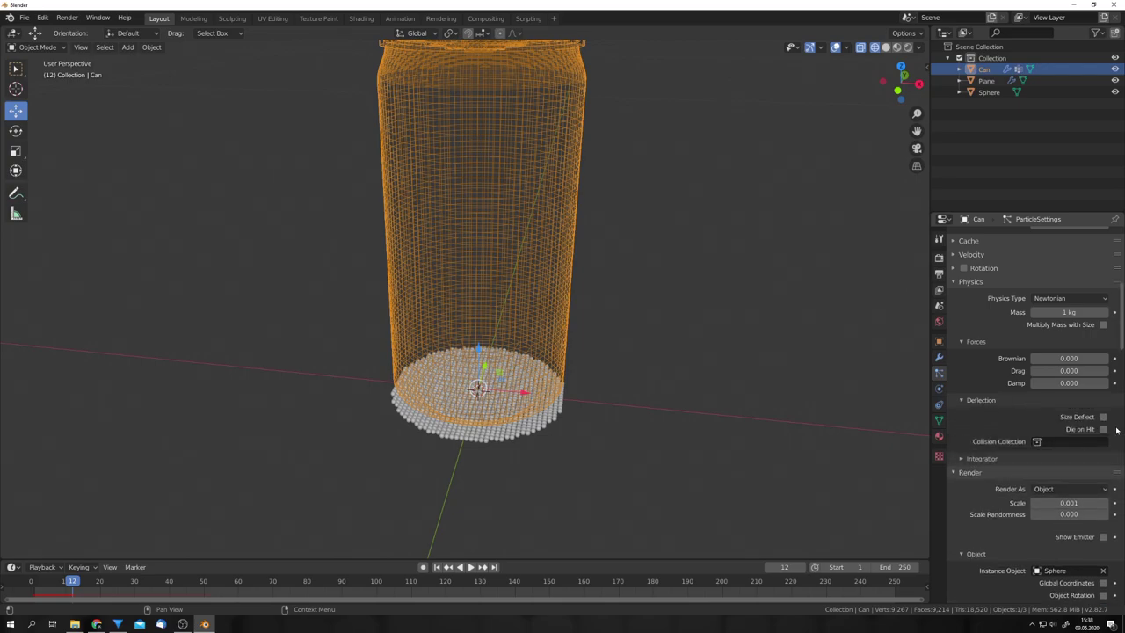
key("shift+Left")
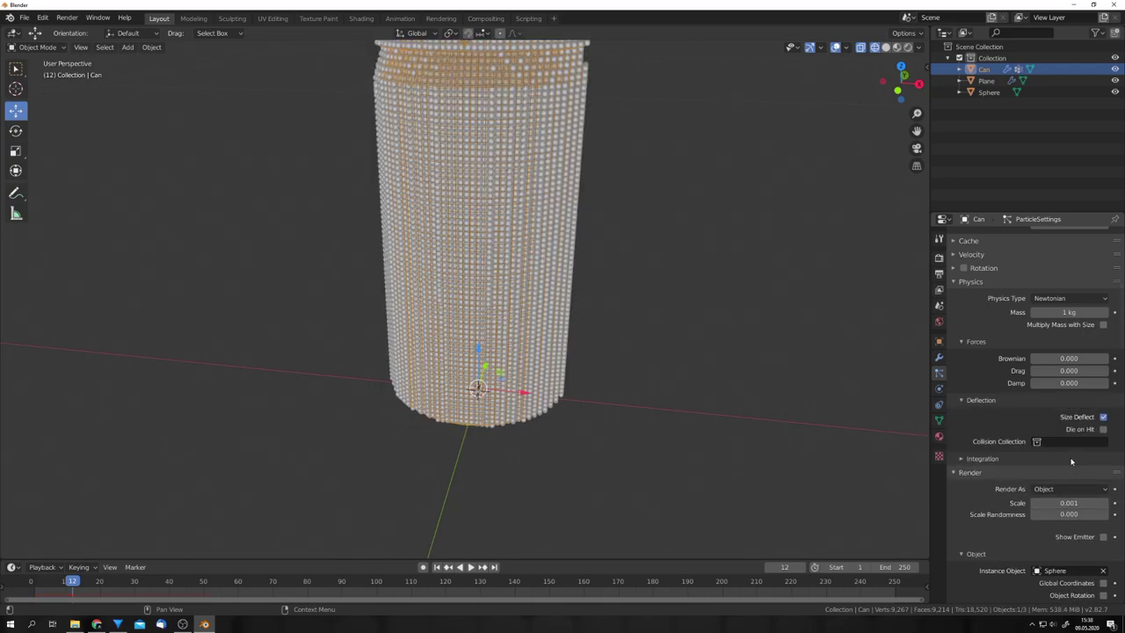
scroll(1011, 421, "down", 10)
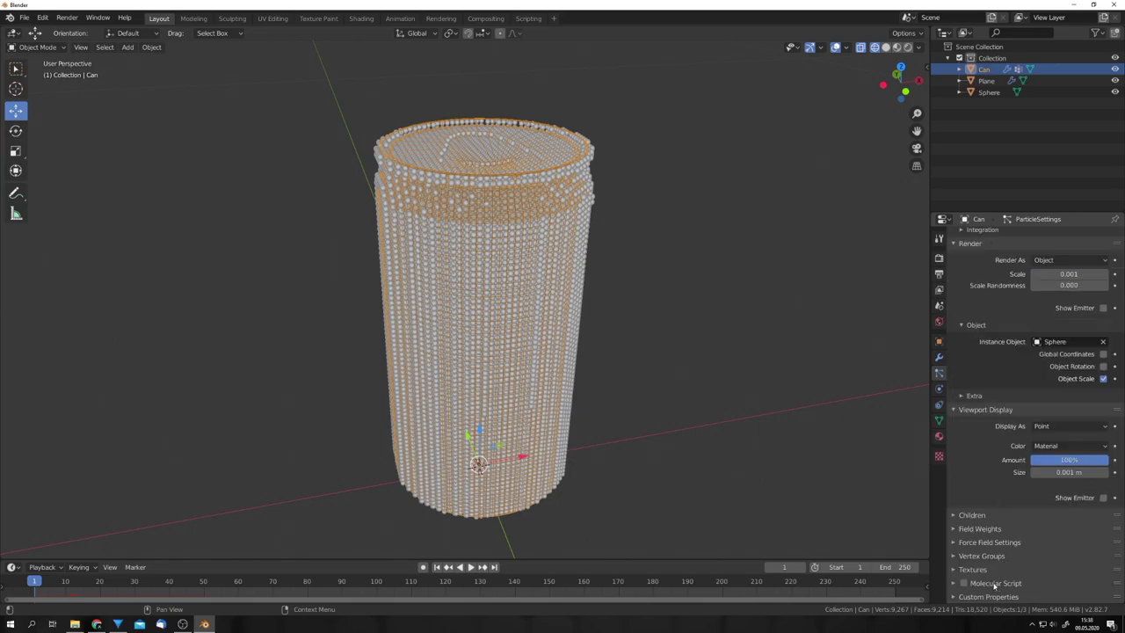
Enable the Molecular Script with particle weight calculated by density using the sand preset
left_click(991, 584)
scroll(987, 583, "down", 4)
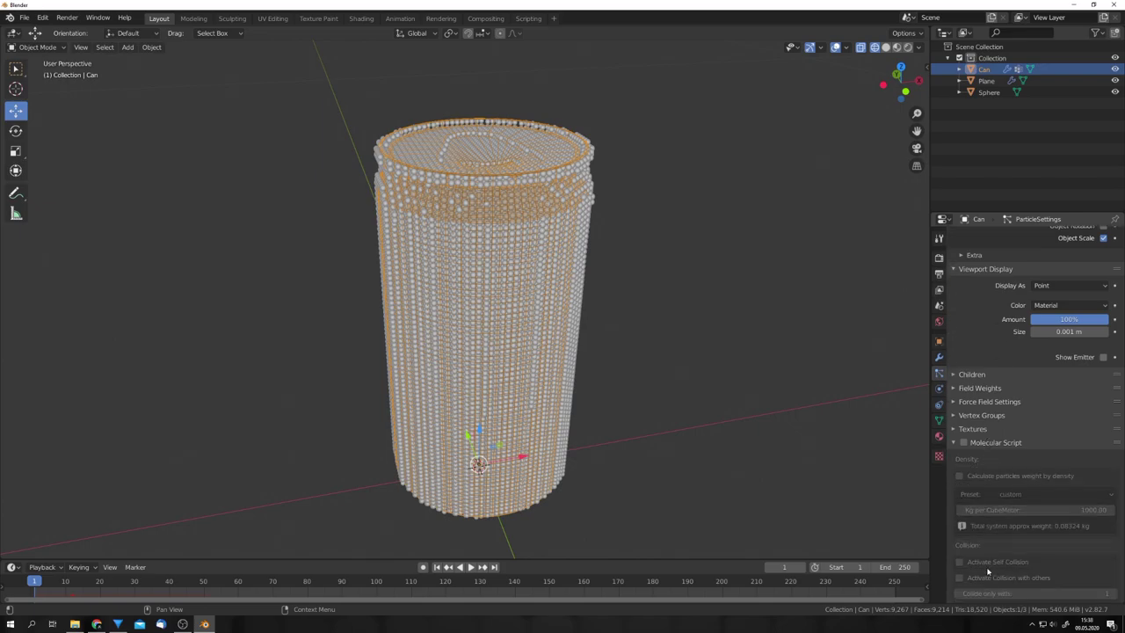
left_click(963, 443)
scroll(983, 358, "down", 3)
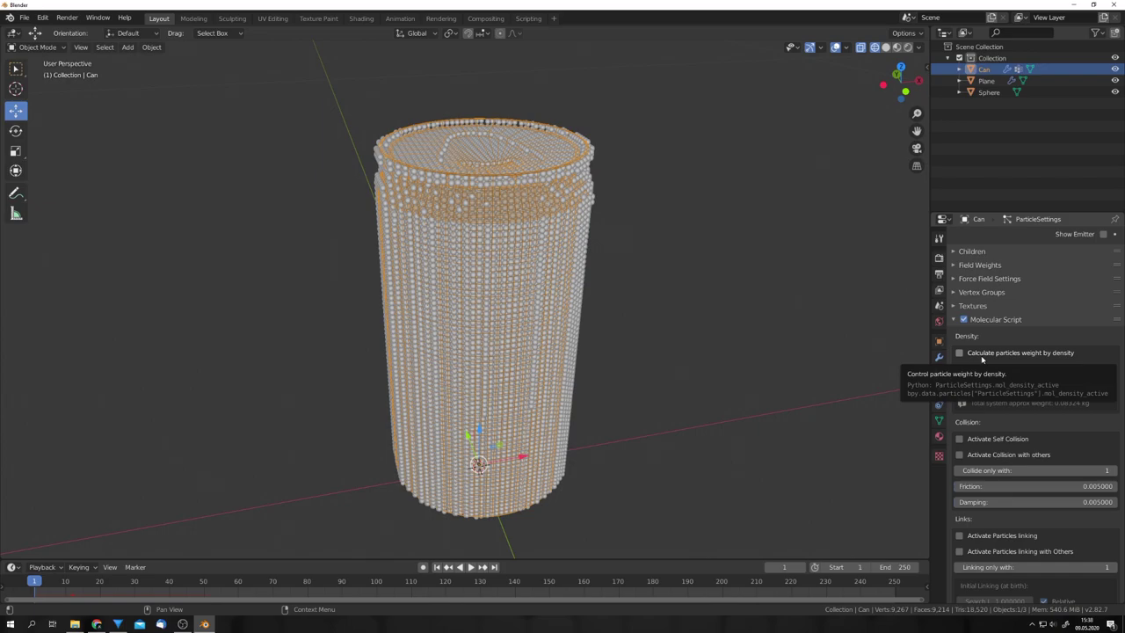
left_click(980, 356)
left_click(1025, 371)
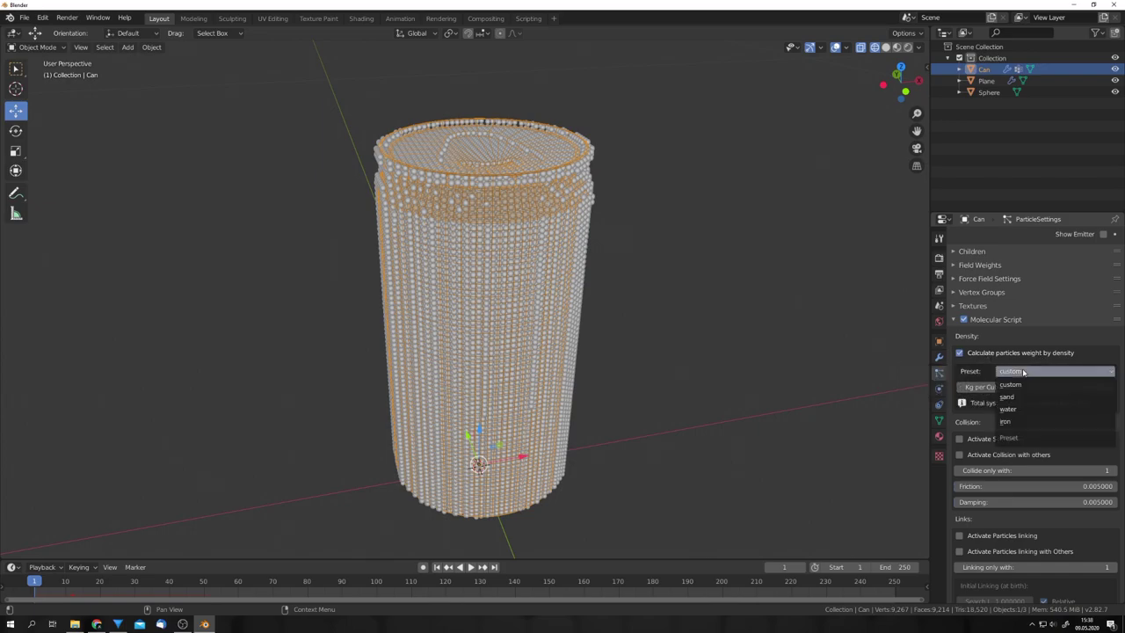
left_click(1010, 397)
Turn on Activate Self Collision and Activate Particles linking
scroll(1022, 402, "down", 3)
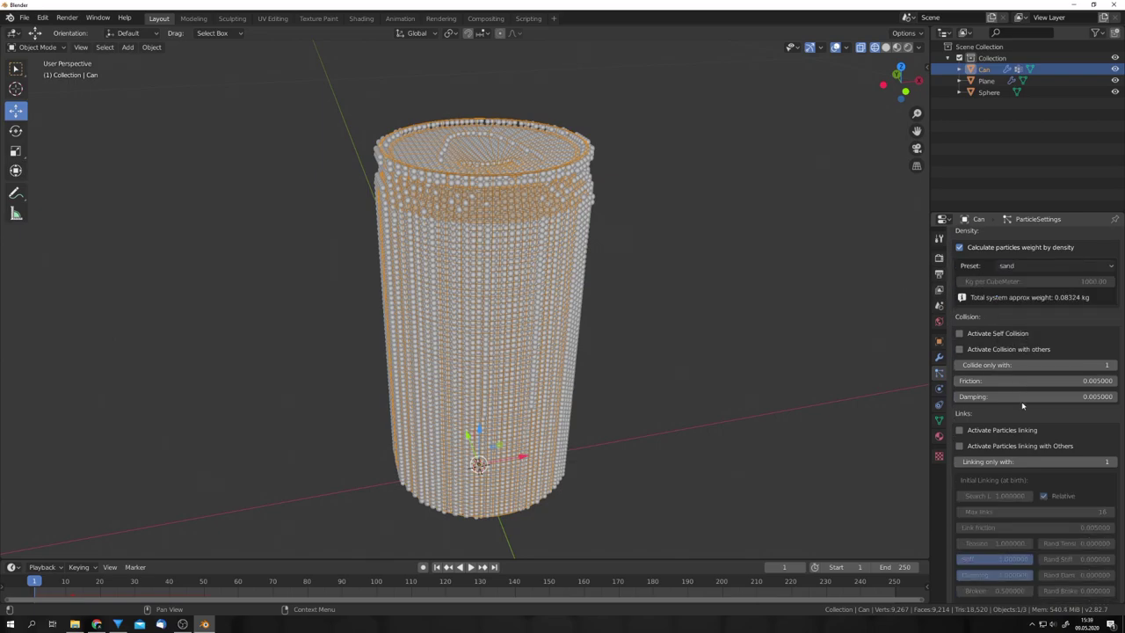
left_click(986, 338)
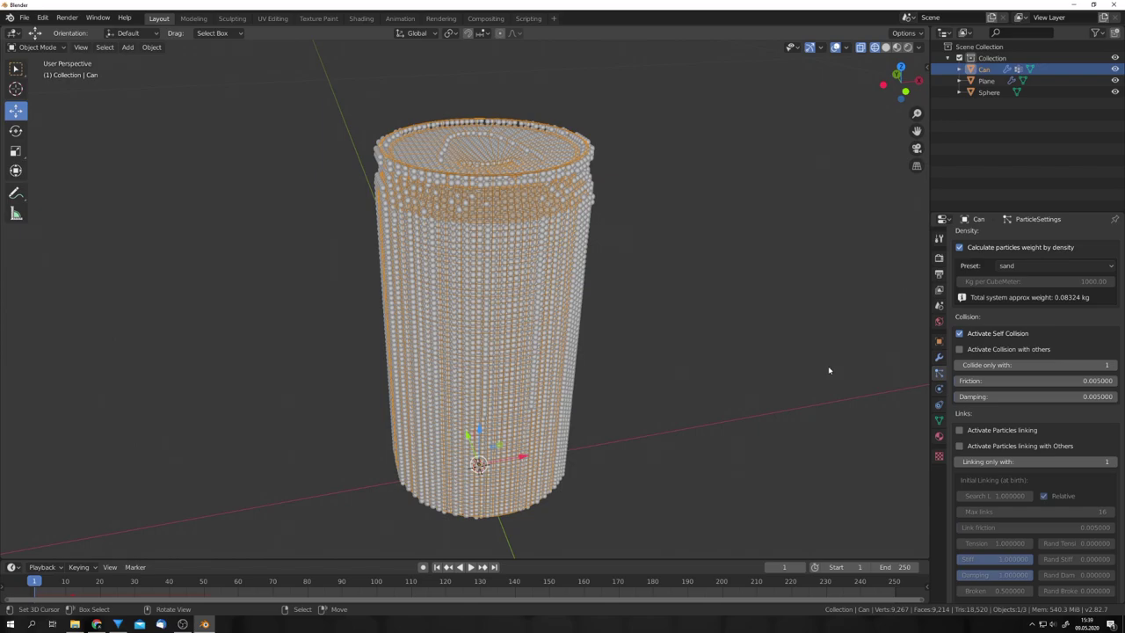
middle_click_drag(826, 370, 724, 348)
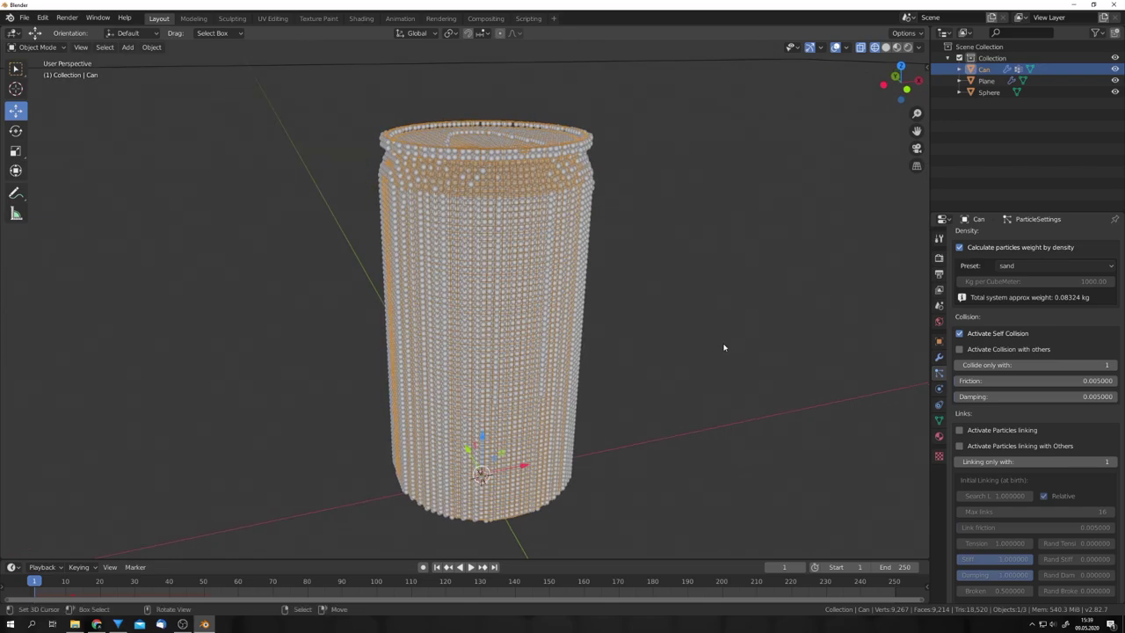
left_click(978, 432)
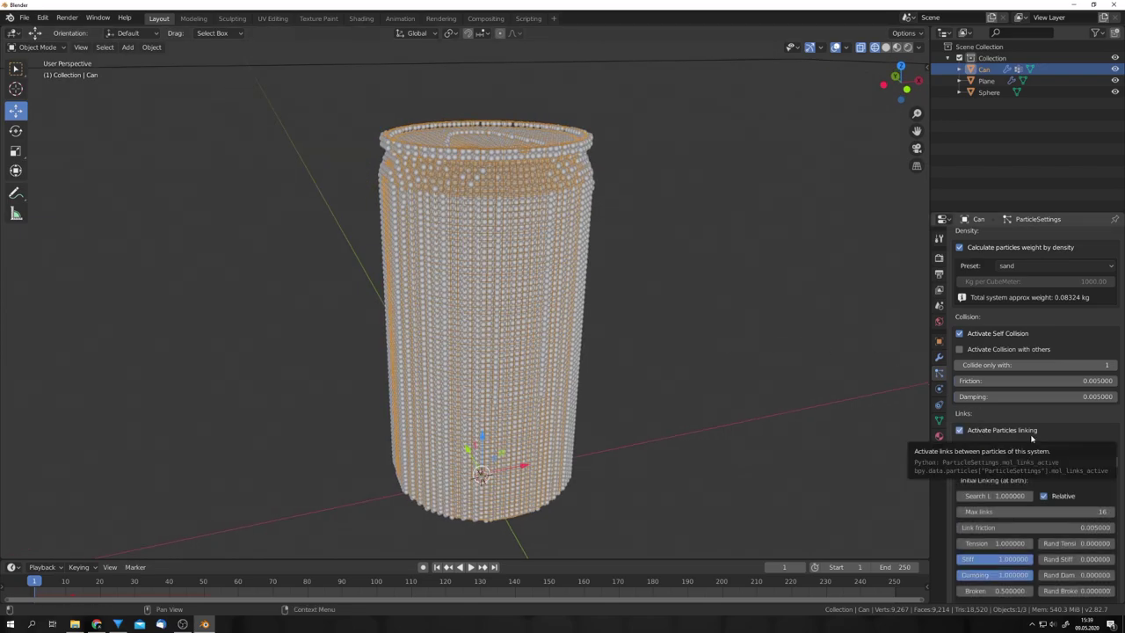
scroll(1019, 421, "down", 1)
middle_click_drag(778, 369, 740, 378)
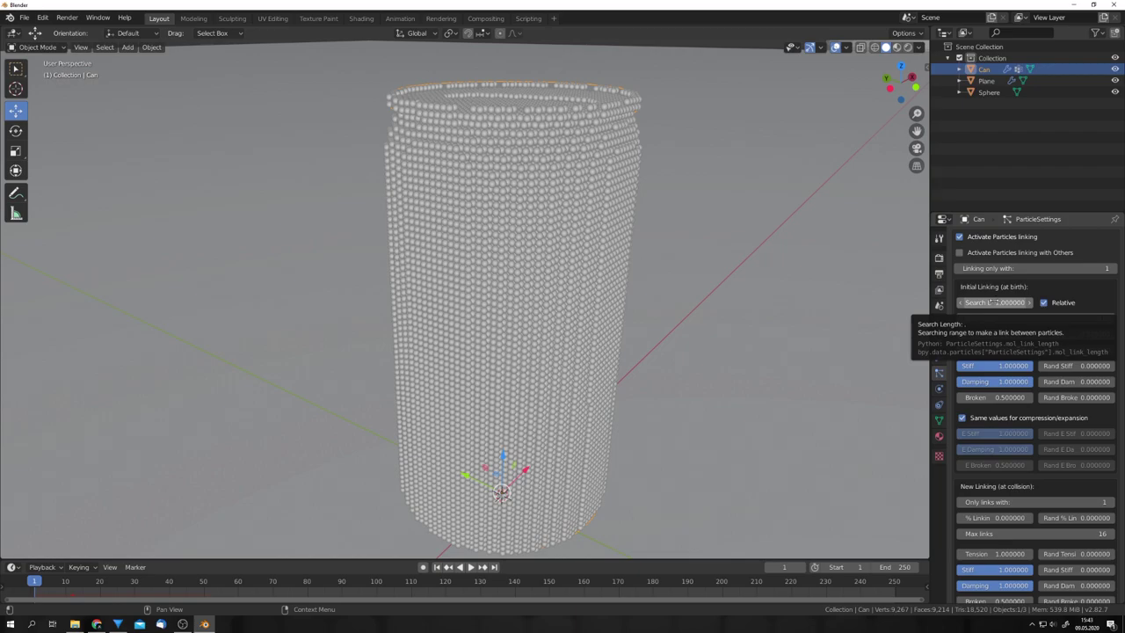
left_click(994, 303)
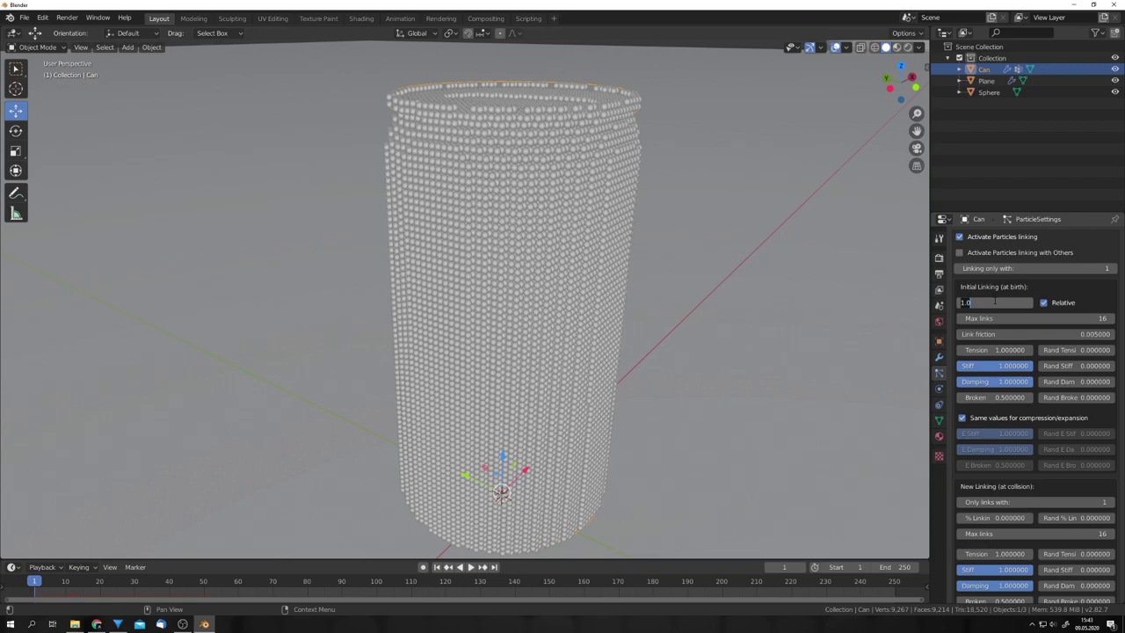
type("4.5")
key("Return")
scroll(1002, 334, "down", 3)
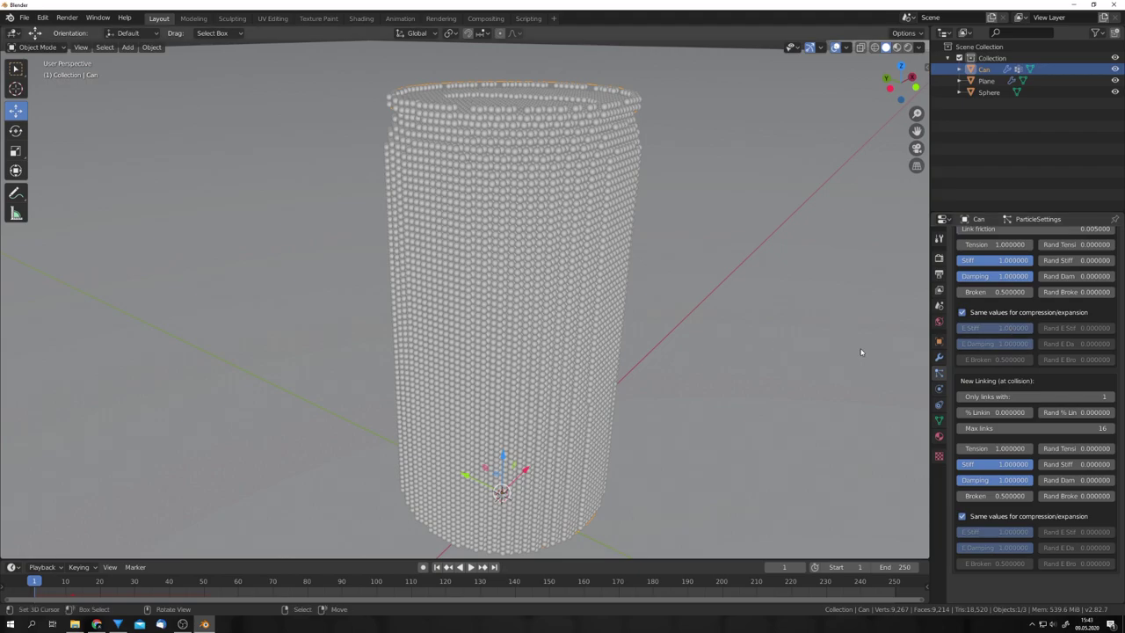
scroll(703, 313, "down", 5)
scroll(1002, 390, "down", 3)
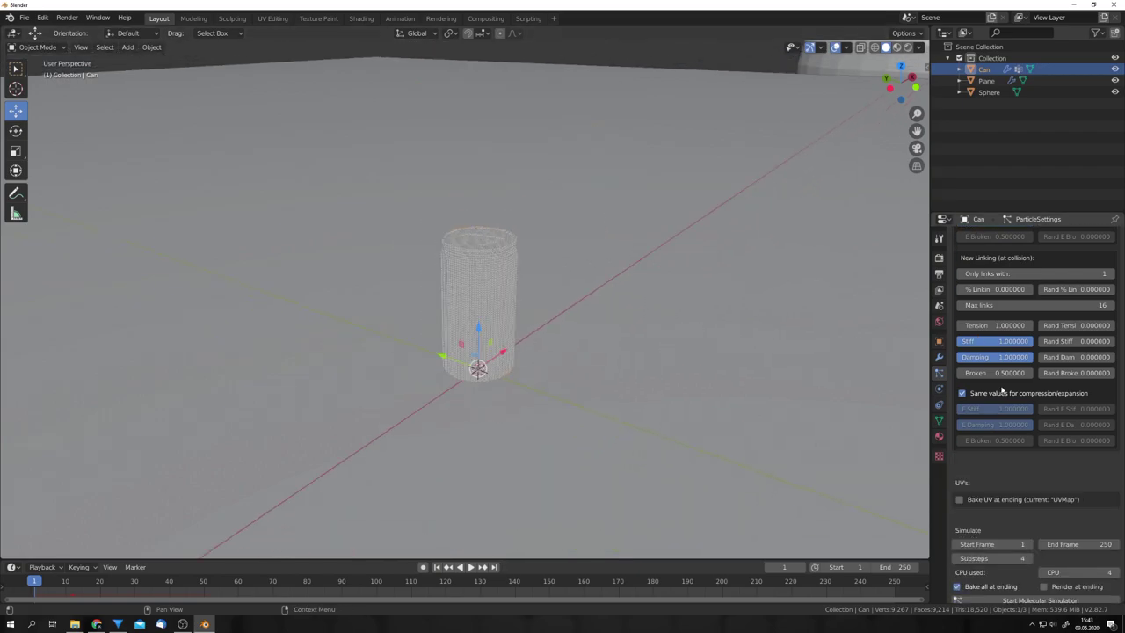
scroll(1002, 390, "up", 4)
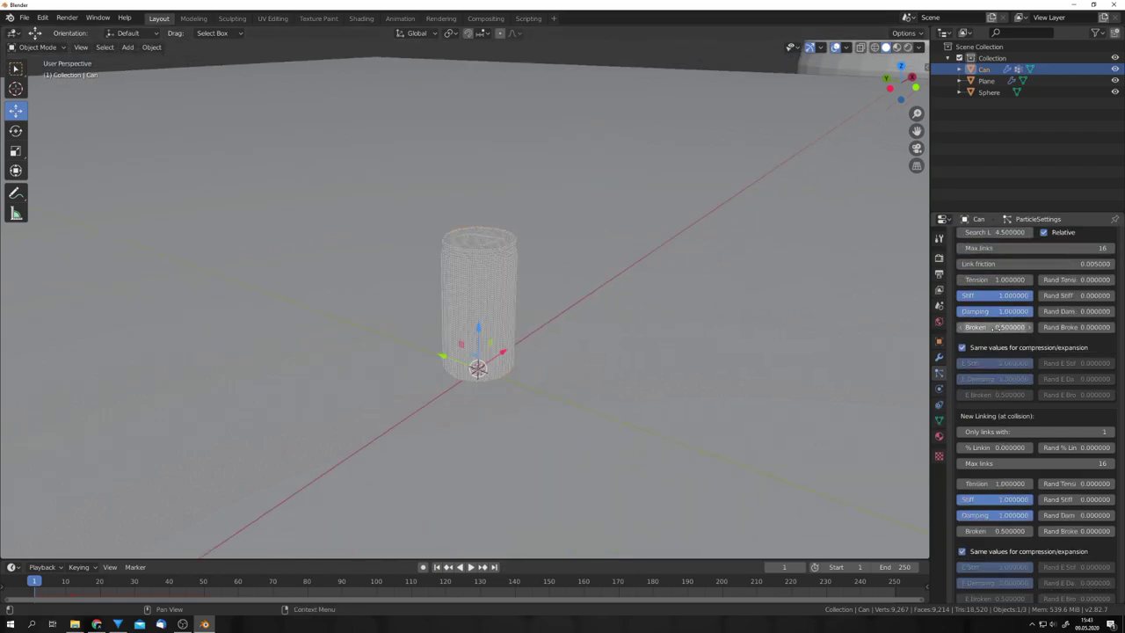
scroll(991, 352, "up", 2)
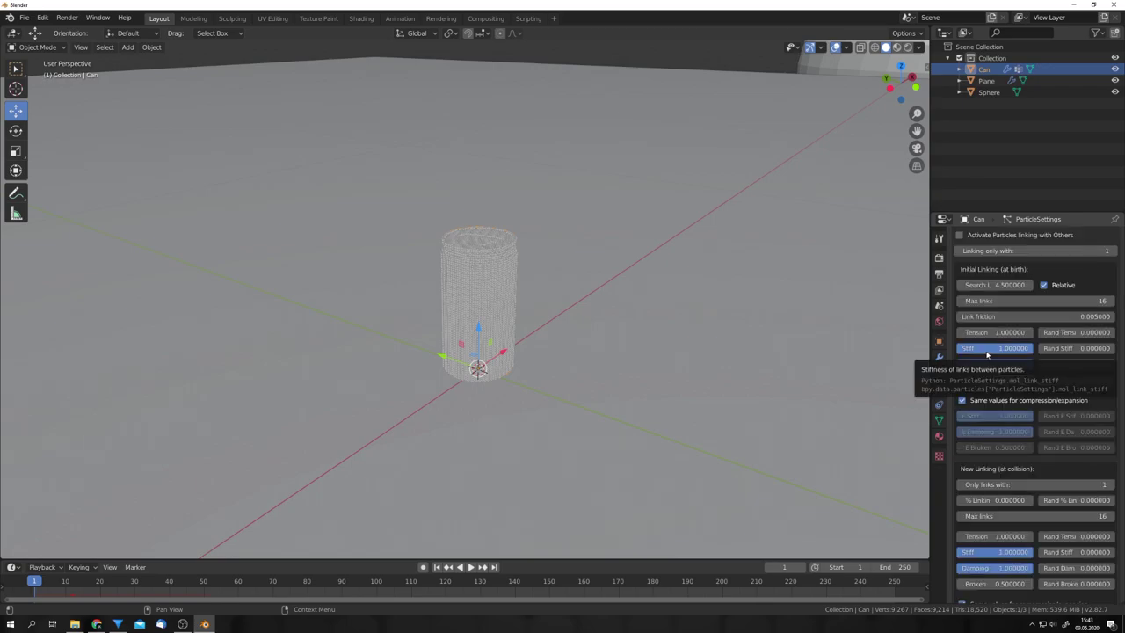
scroll(1002, 378, "down", 8)
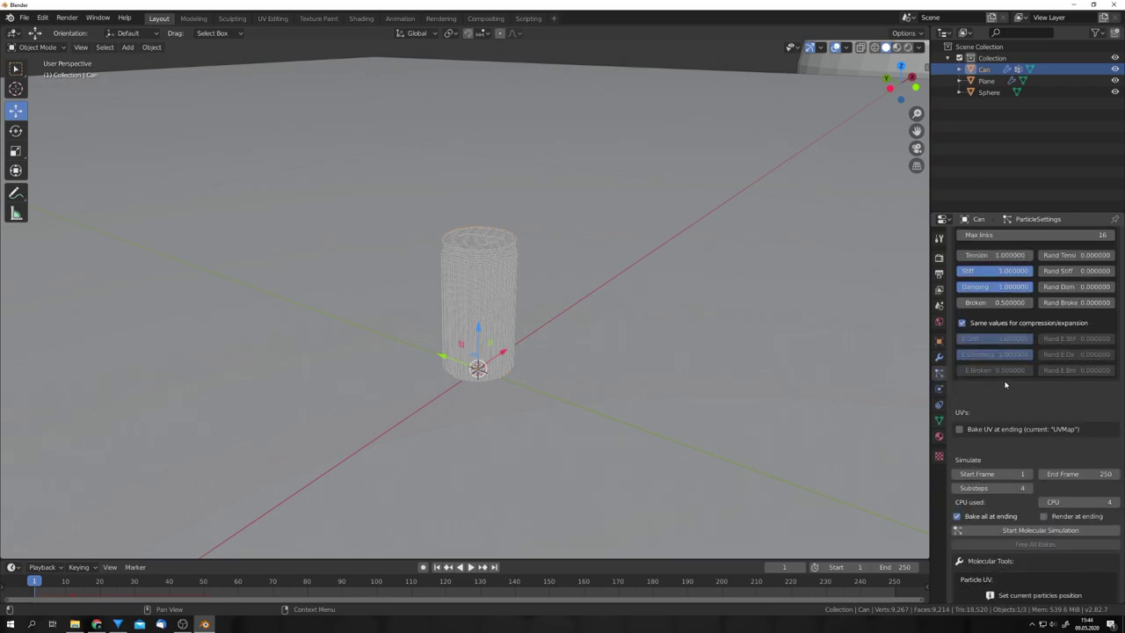
Raise the molecular simulation Substeps from 4 to 10
scroll(1002, 386, "down", 2)
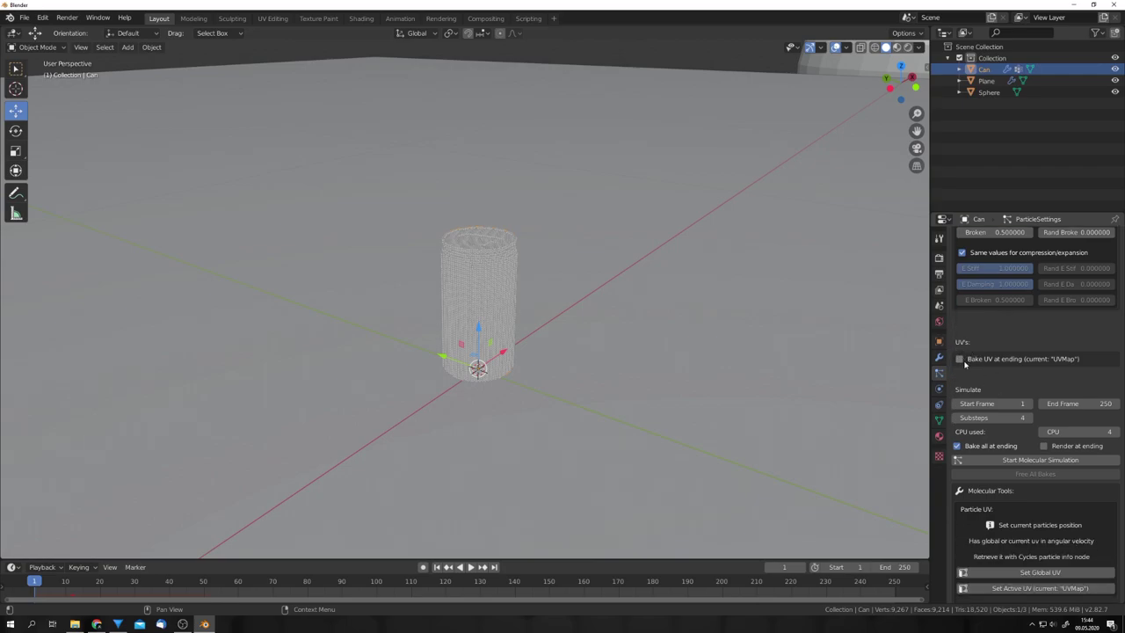
scroll(747, 343, "up", 6)
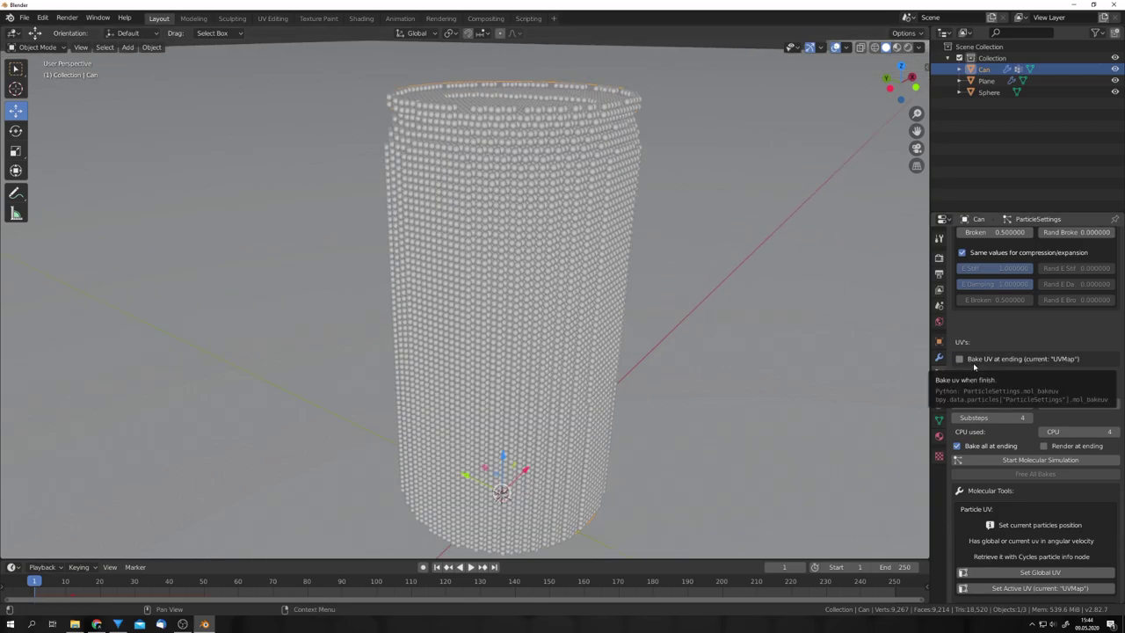
mouse_move(677, 338)
middle_mouse_down()
mouse_move(704, 331)
mouse_move(683, 343)
middle_mouse_up()
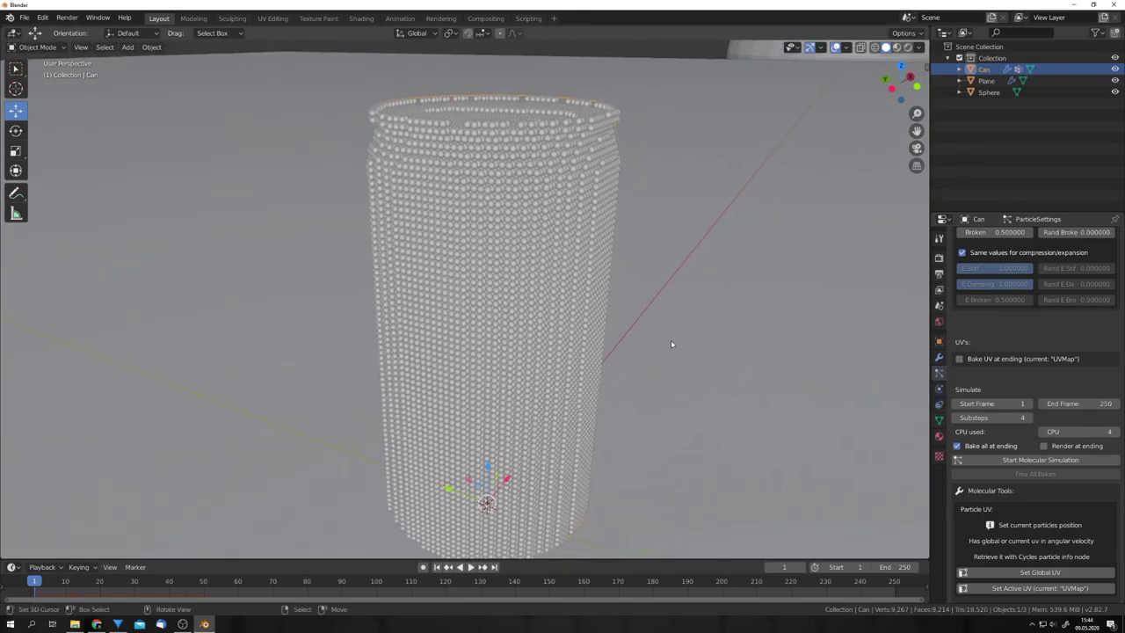
scroll(670, 340, "down", 4)
middle_click_drag(588, 300, 635, 349)
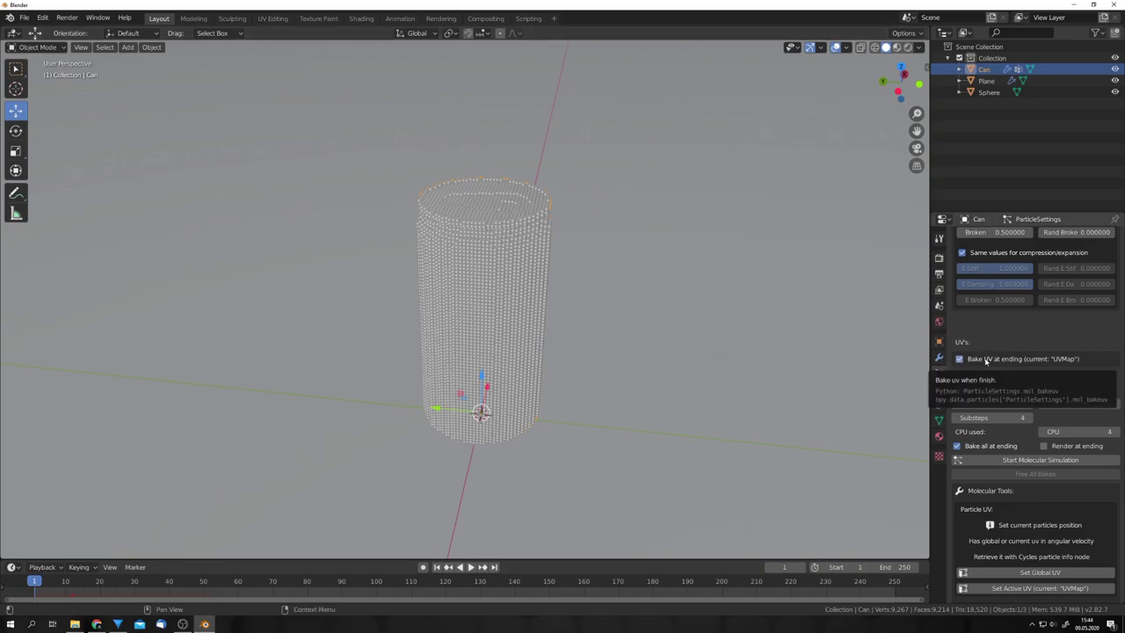
scroll(986, 360, "down", 3)
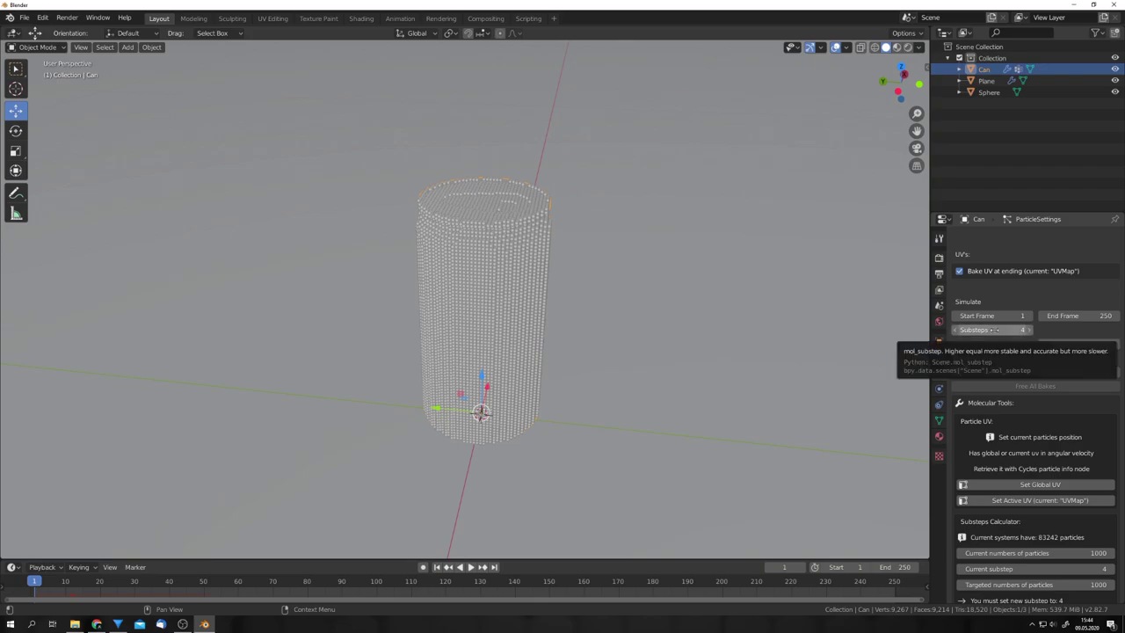
left_click(994, 330)
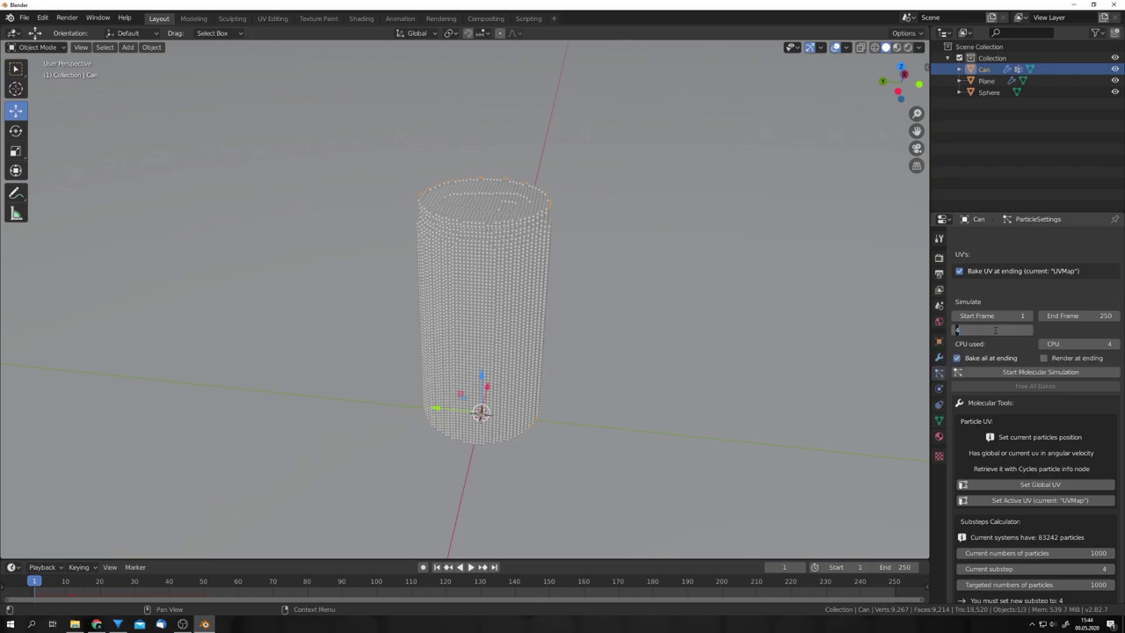
type("10")
key("Return")
Set the molecular simulation End Frame to 20 in the Simulate section
scroll(1000, 357, "down", 1)
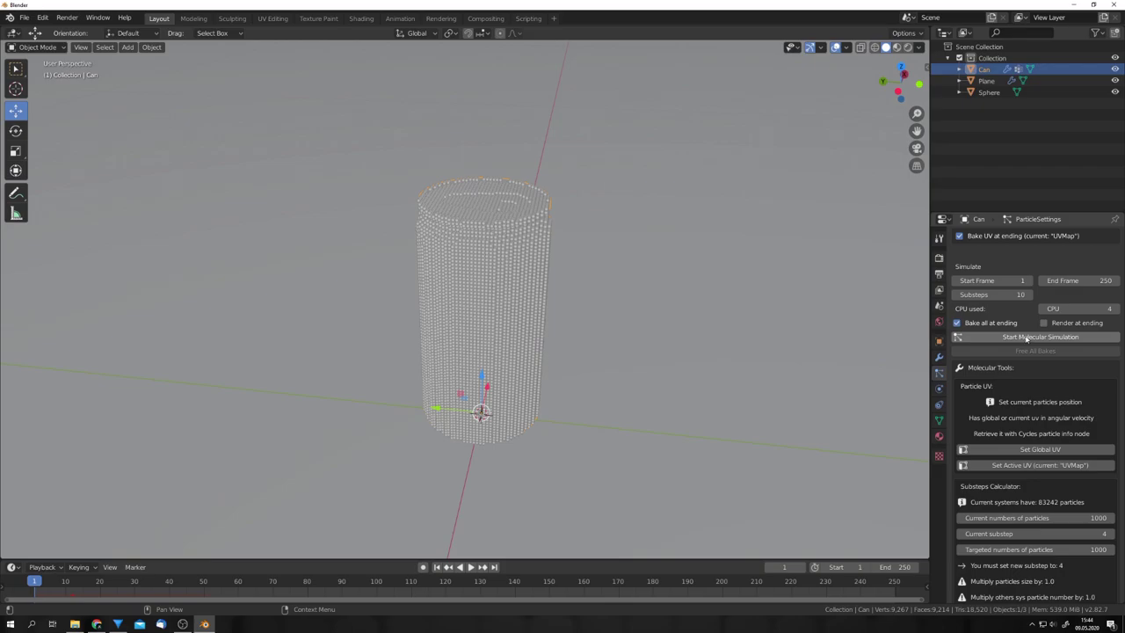
left_click(1065, 281)
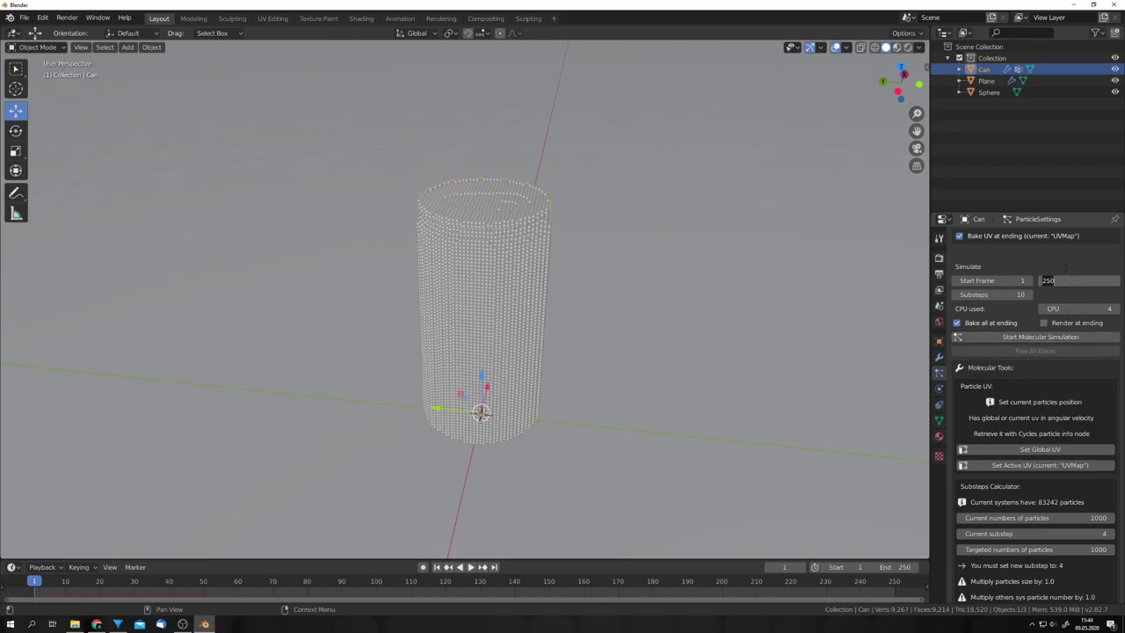
type("20")
key("Return")
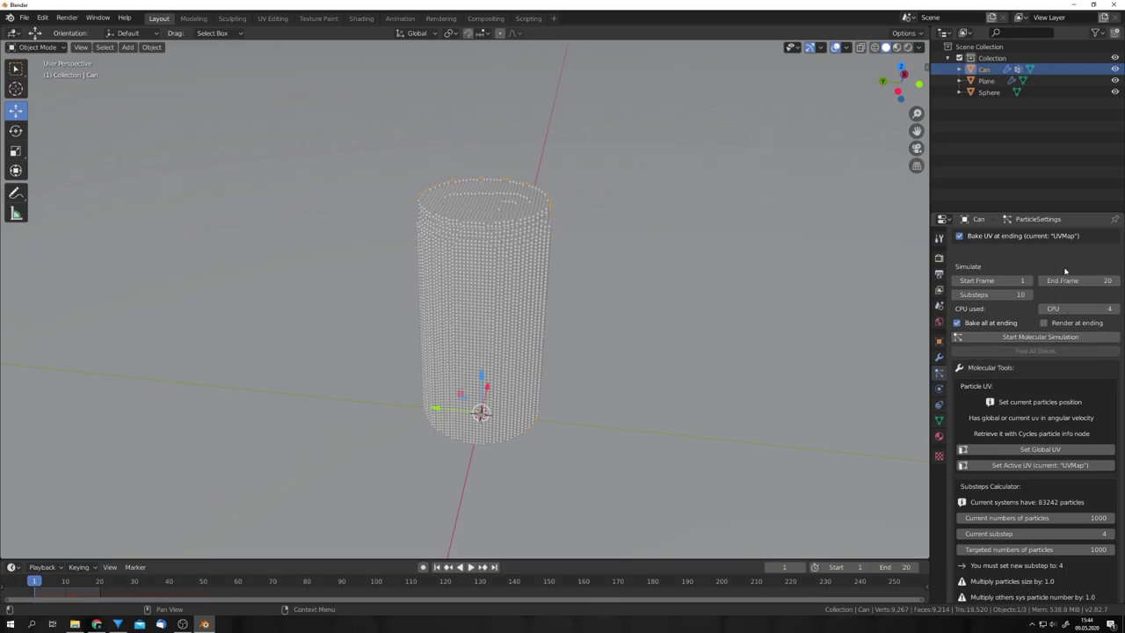
Bake the molecular simulation and watch the particles slump inside the can
left_click(1035, 337)
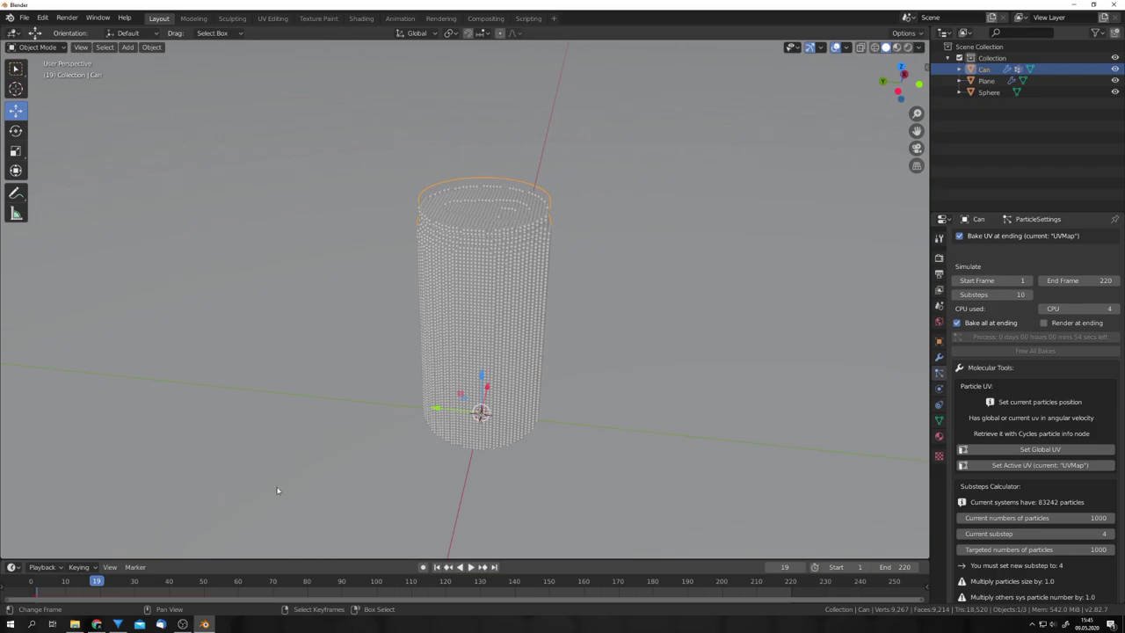
scroll(449, 421, "down", 3)
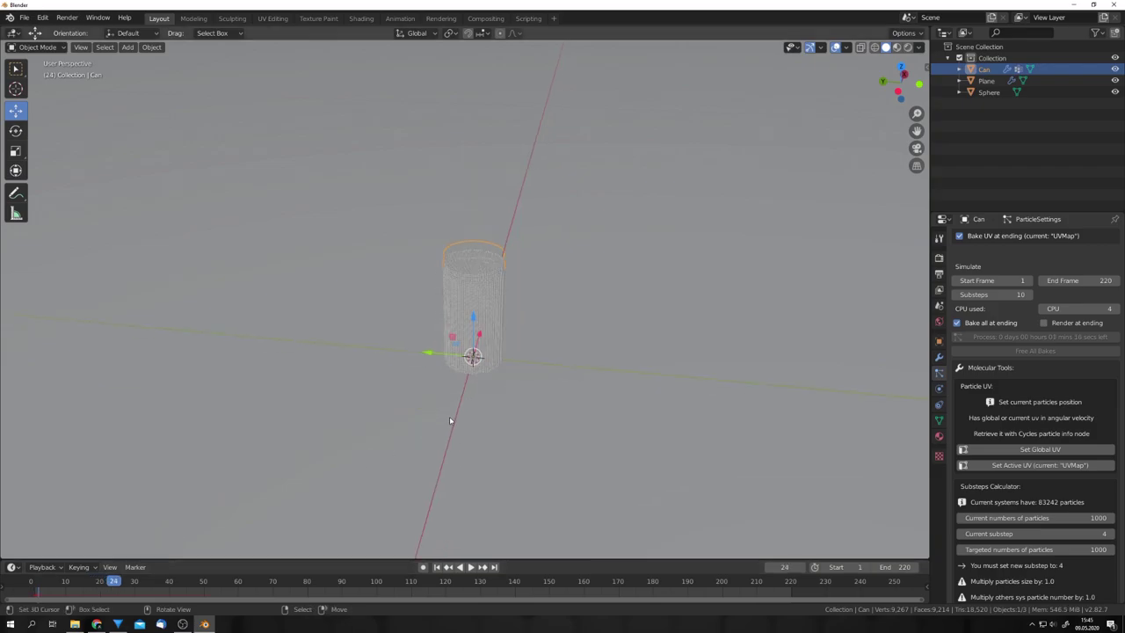
middle_click_drag(450, 406, 445, 401)
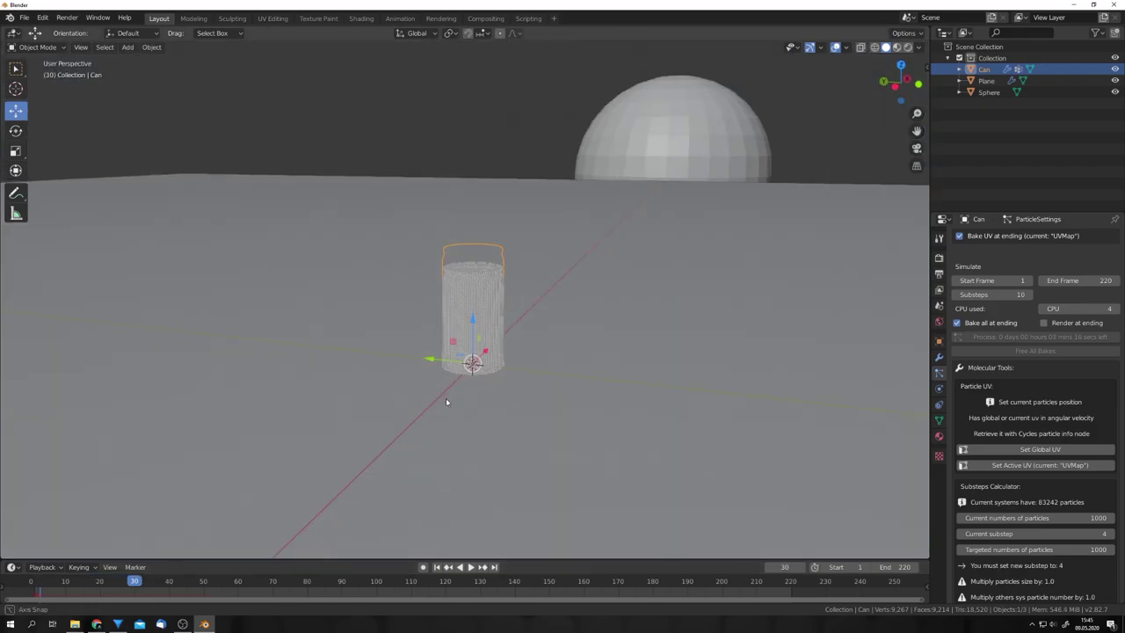
scroll(479, 396, "up", 3)
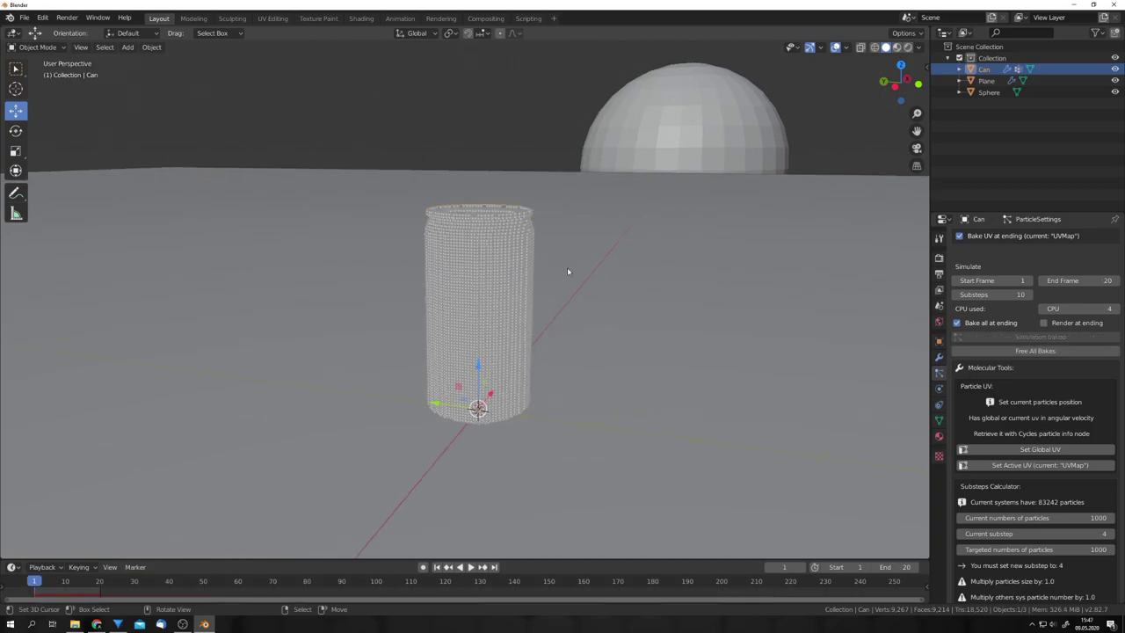
middle_click_drag(566, 268, 542, 282)
key("space")
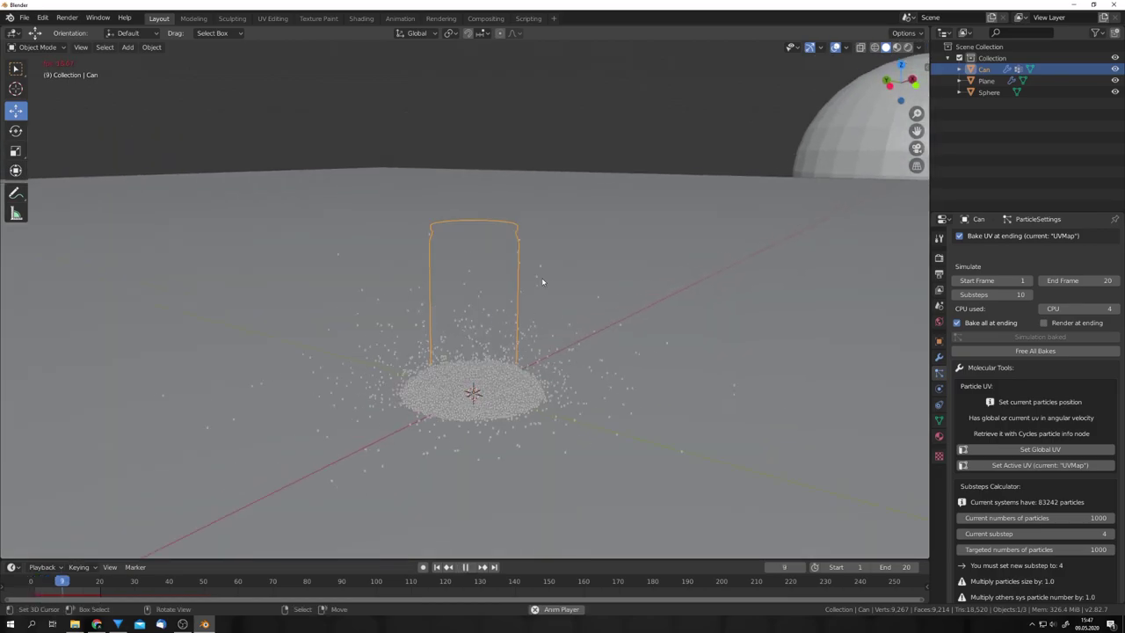
mouse_move(544, 288)
middle_mouse_down()
mouse_move(572, 293)
mouse_move(542, 292)
middle_mouse_up()
key("space")
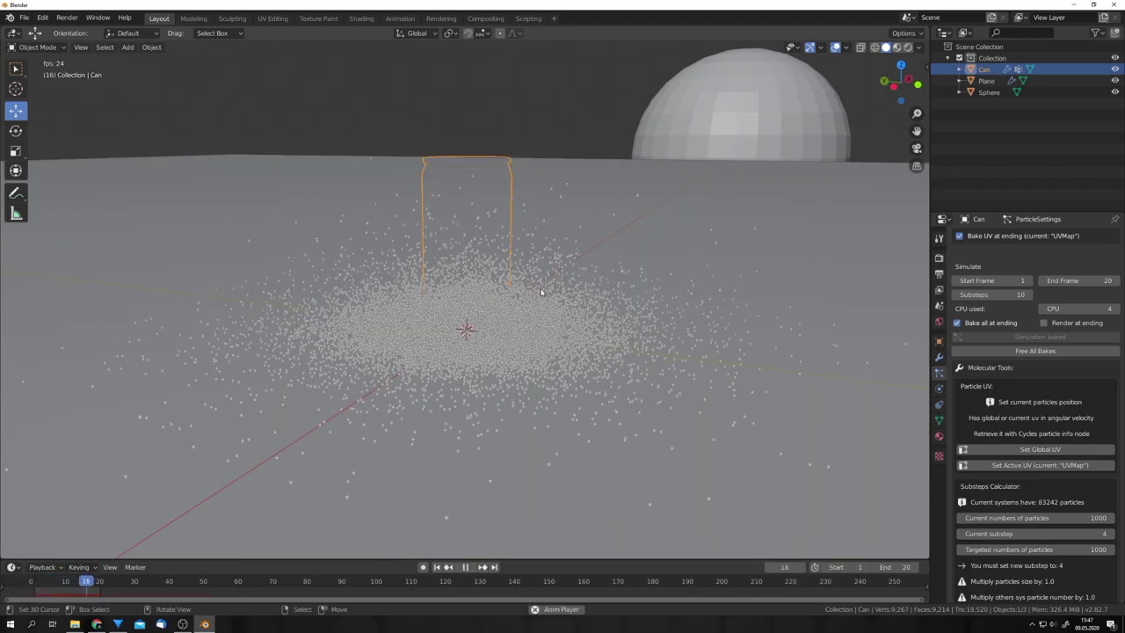
key("Escape")
middle_click_drag(542, 287, 537, 329)
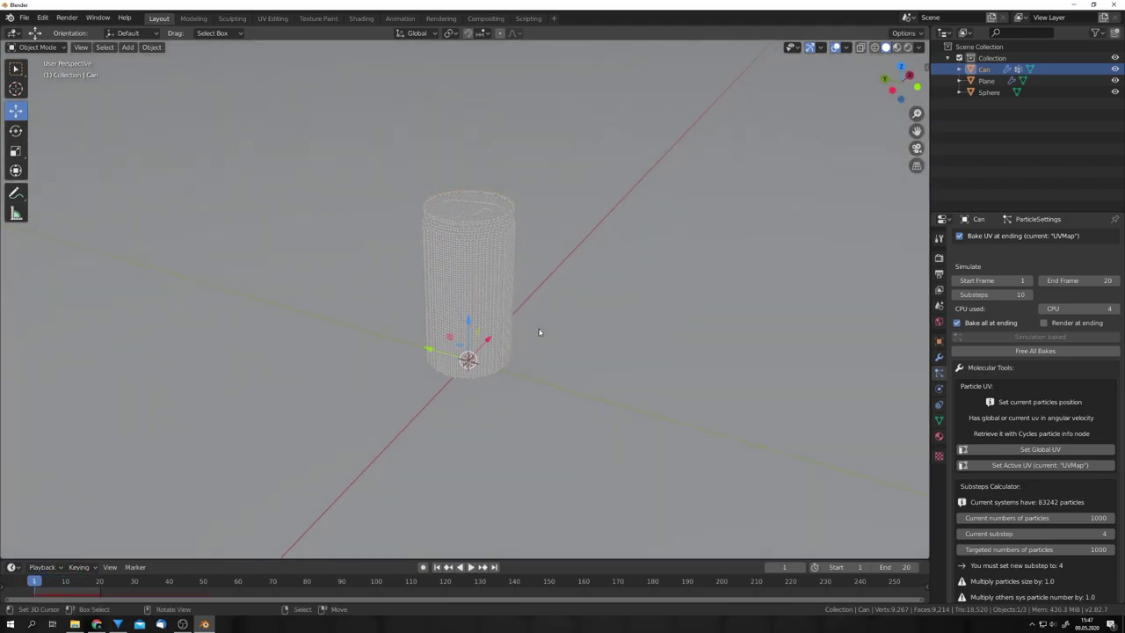
scroll(544, 316, "up", 5)
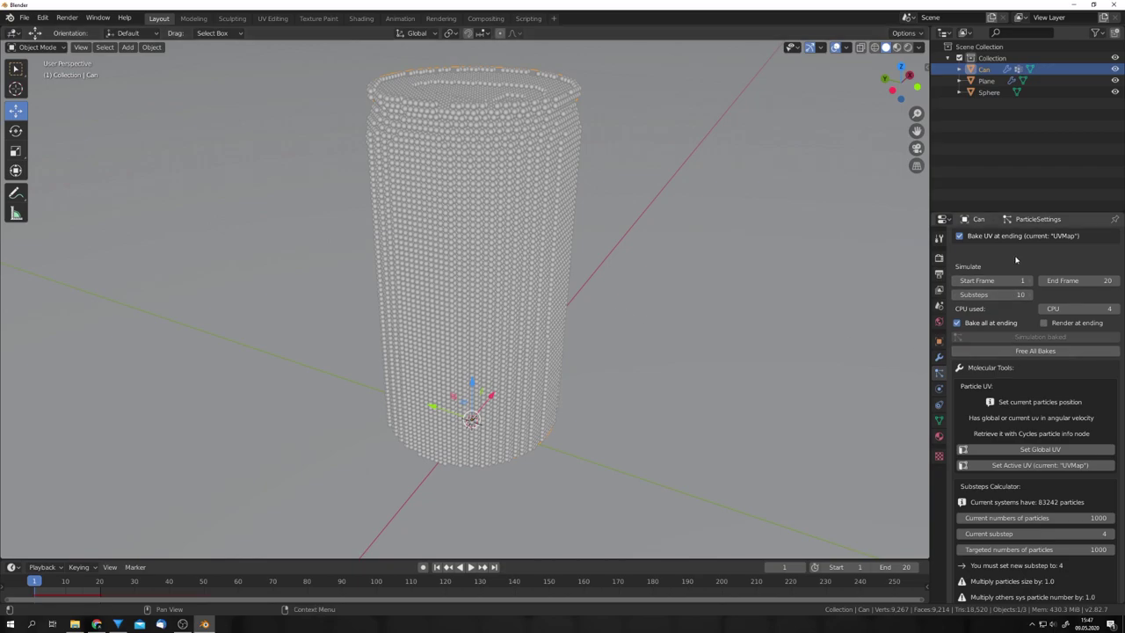
Toggle Show Emitter on and back off so only the can's particles display
scroll(1008, 295, "down", 15)
scroll(1027, 239, "down", 15)
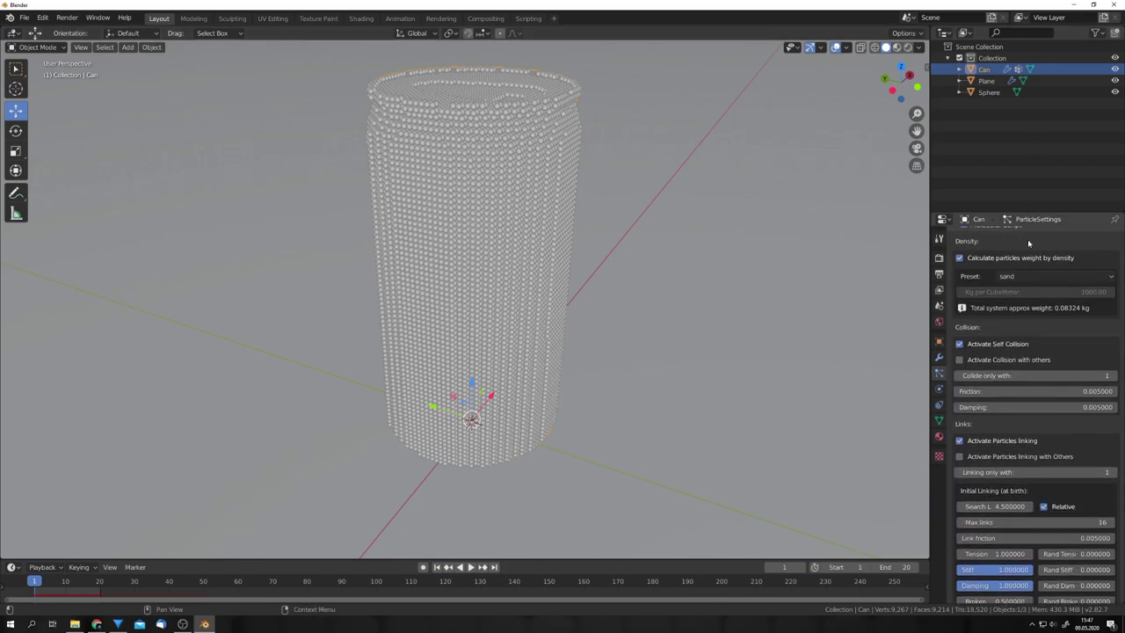
left_click(1103, 328)
left_click(1102, 516)
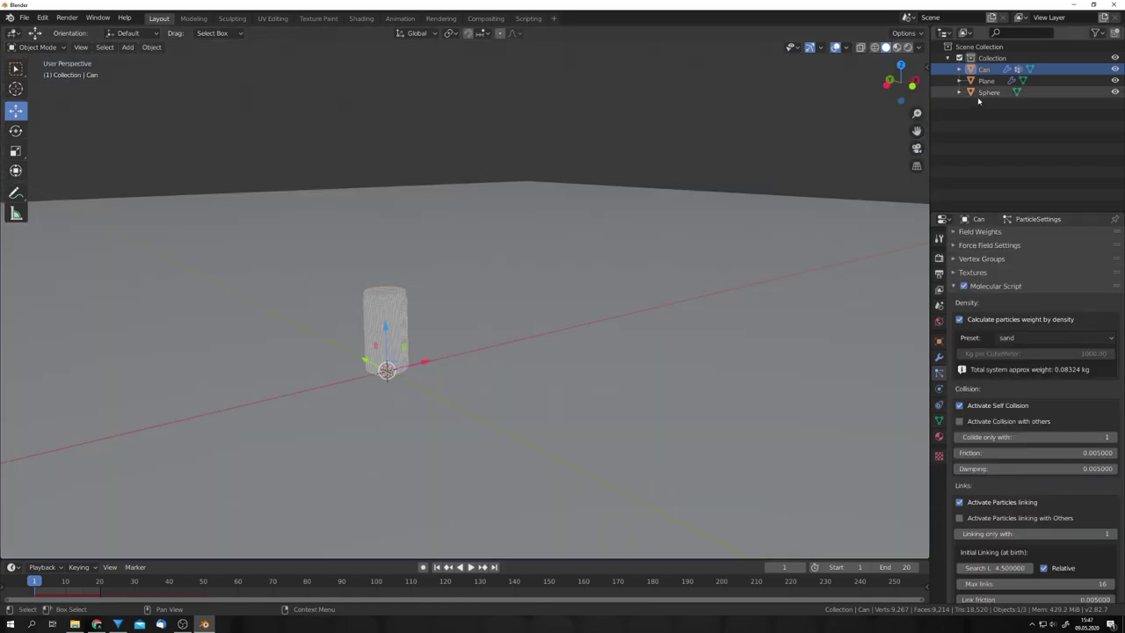
Assign the existing ColaTex material to the Sphere object
left_click(989, 91)
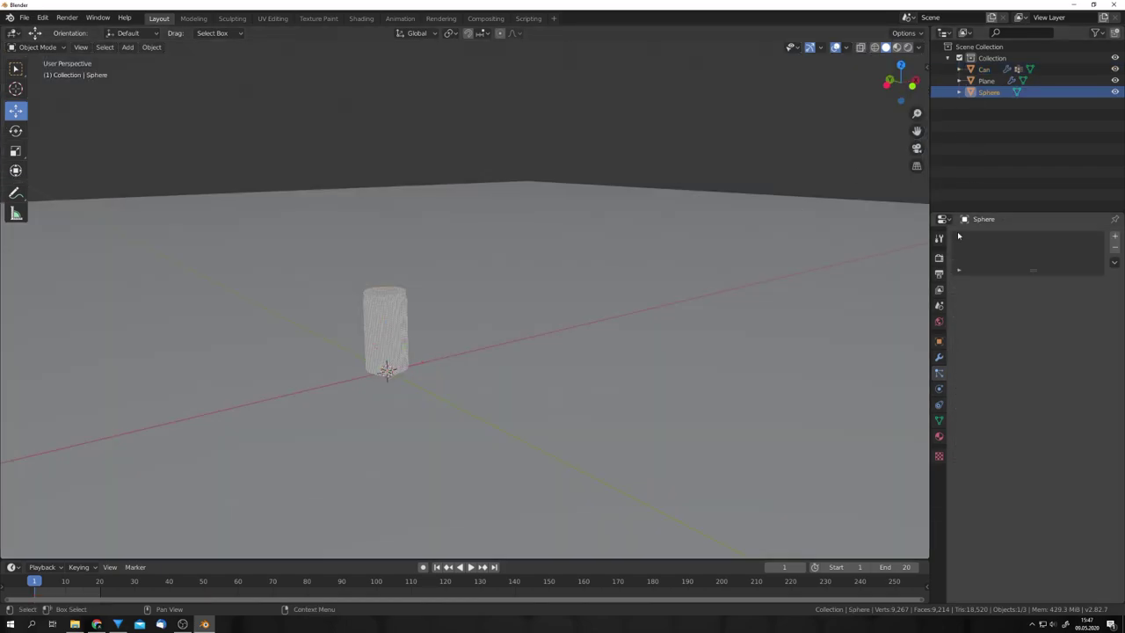
left_click(959, 283)
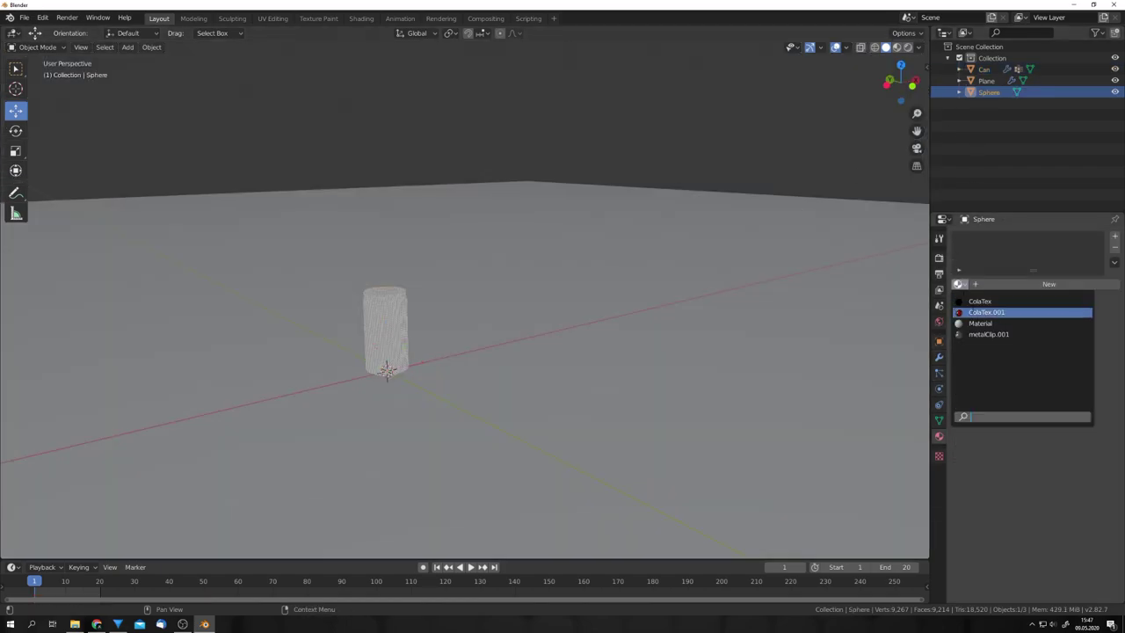
left_click(972, 313)
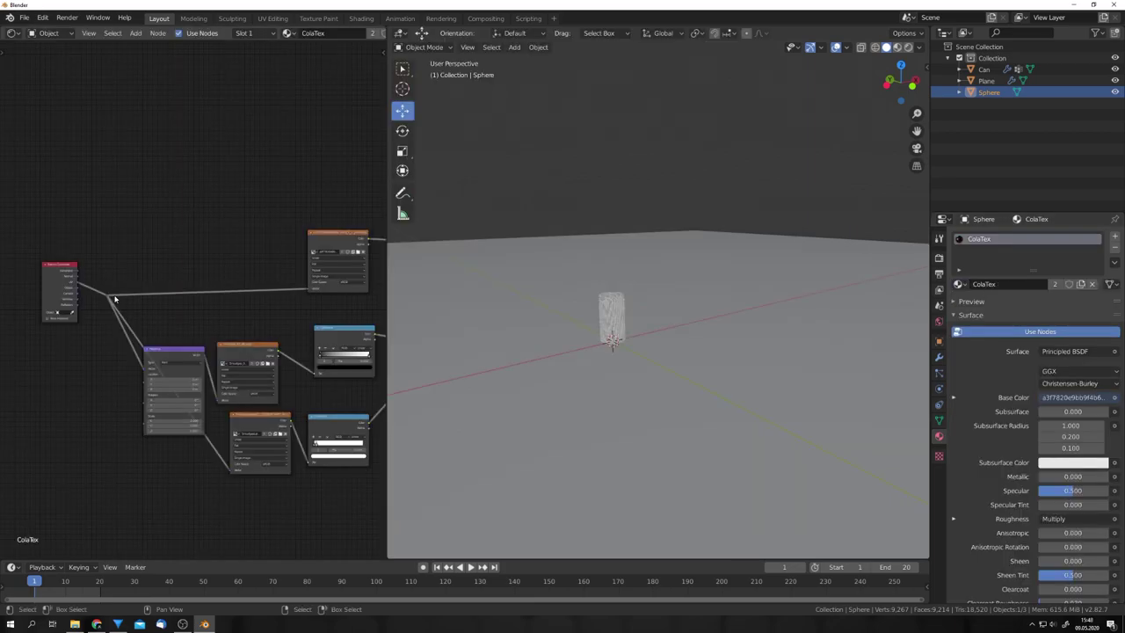
Rearrange the Mapping and Texture Coordinate nodes in the Shader Editor
scroll(231, 306, "down", 3)
middle_click_drag(231, 307, 259, 372)
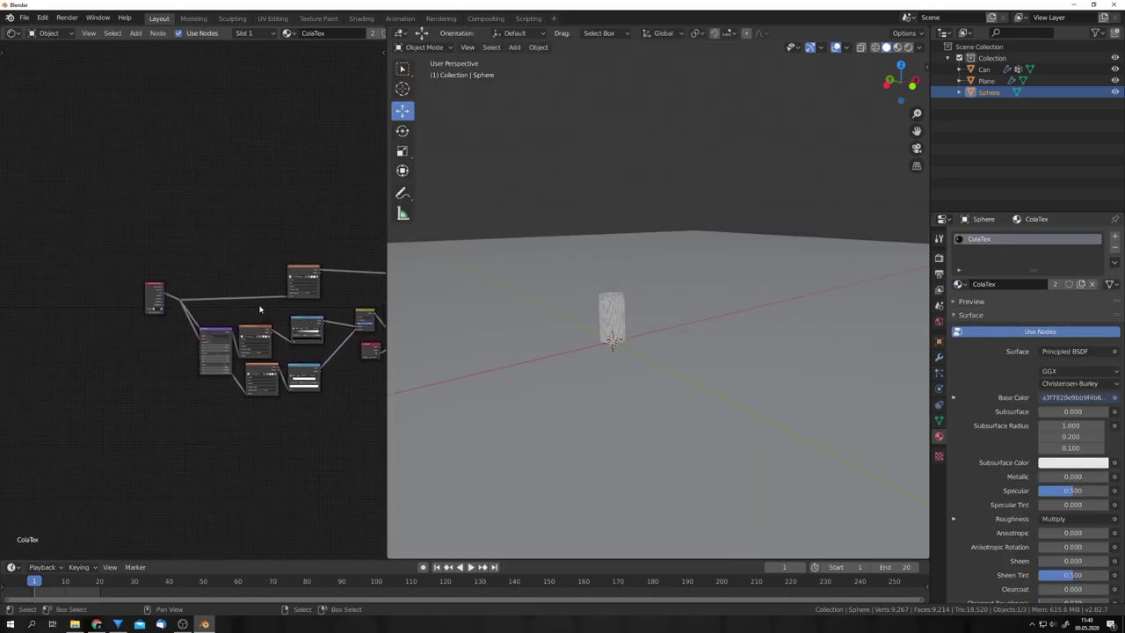
scroll(157, 315, "up", 3)
scroll(156, 314, "up", 2)
left_click_drag(226, 352, 66, 347)
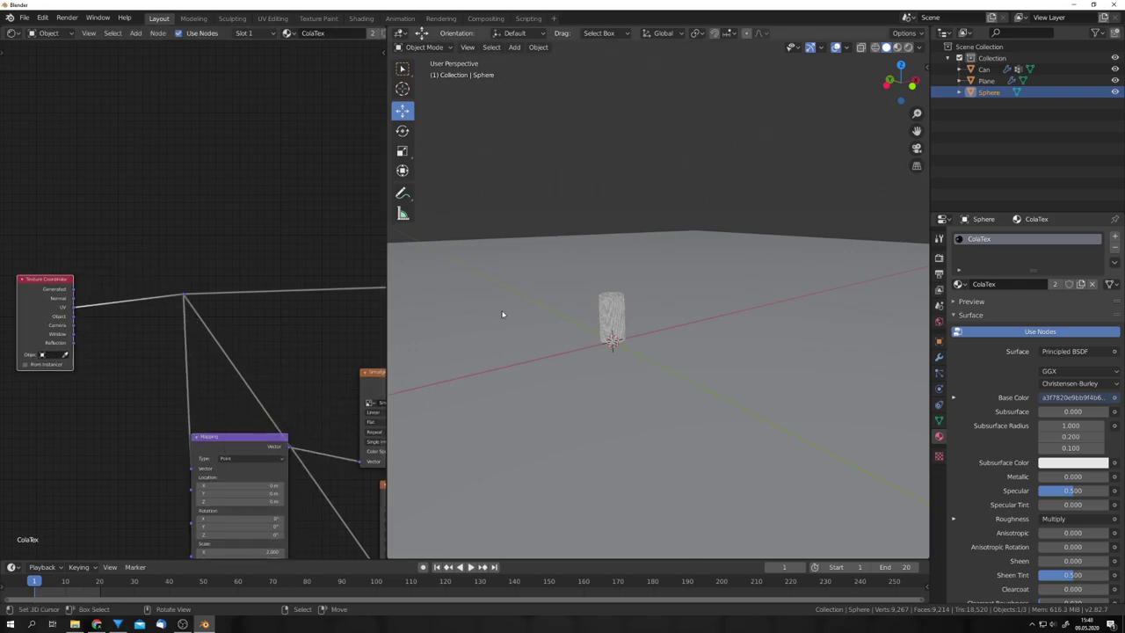
middle_click_drag(502, 314, 642, 309)
scroll(556, 320, "up", 5)
Set the can's particle Viewport Display to Rendered so the sphere instances show
scroll(556, 320, "down", 2)
left_click(556, 320)
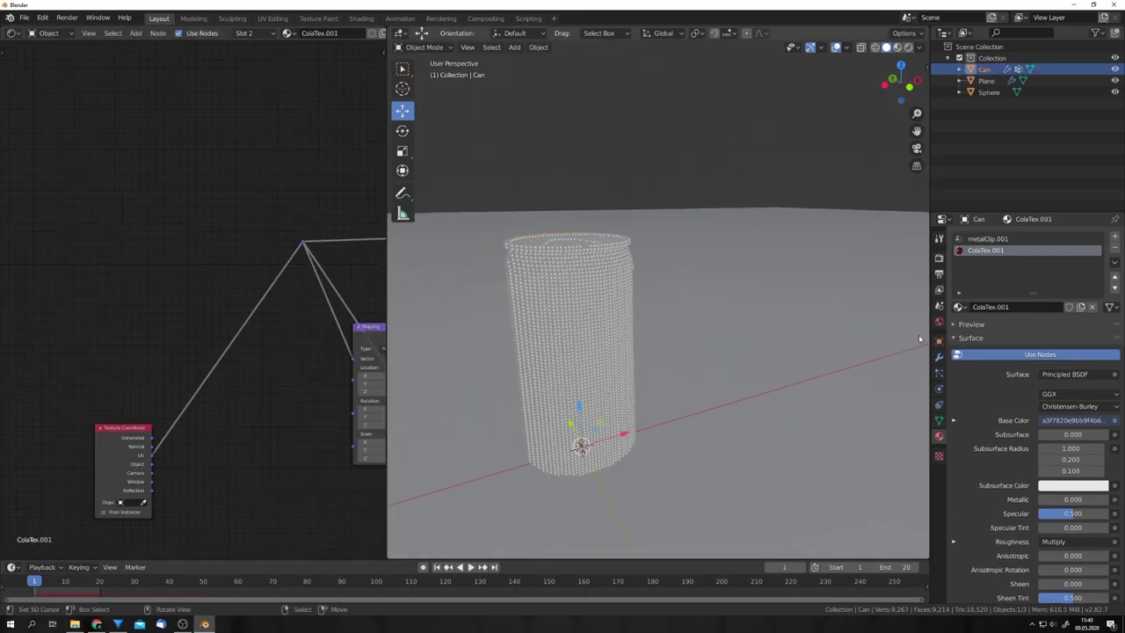
left_click(938, 372)
left_click(1054, 358)
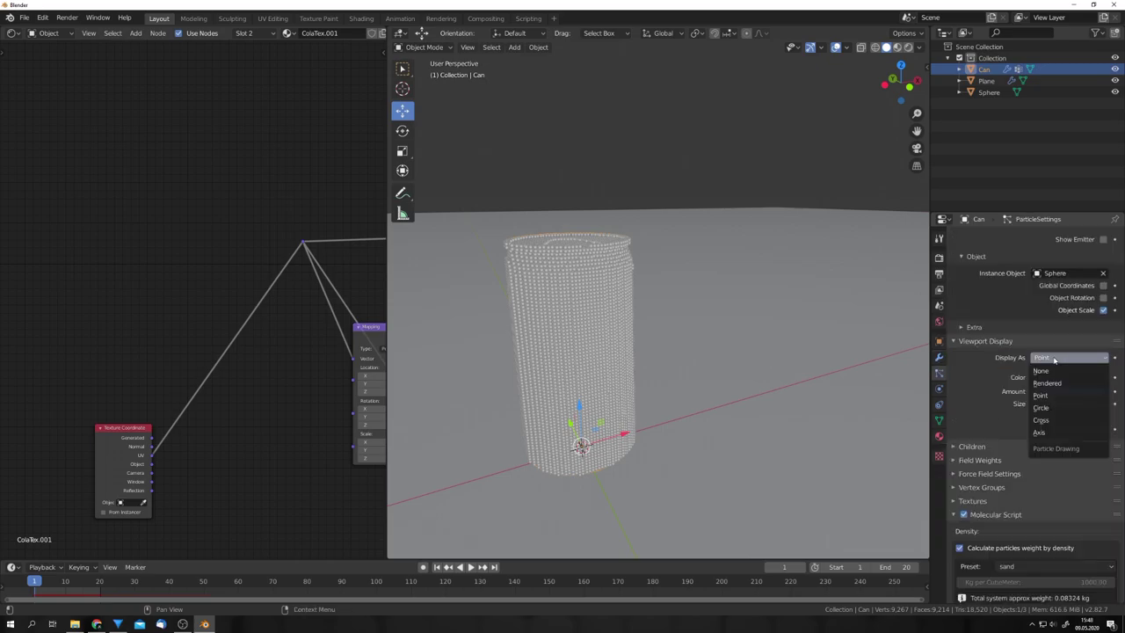
left_click(1047, 384)
middle_click_drag(619, 332, 747, 347)
Switch rendering to Cycles on GPU Compute with Rendered viewport shading, and bring up World properties
left_click(938, 258)
left_click(1078, 236)
left_click(1068, 266)
left_click(1068, 263)
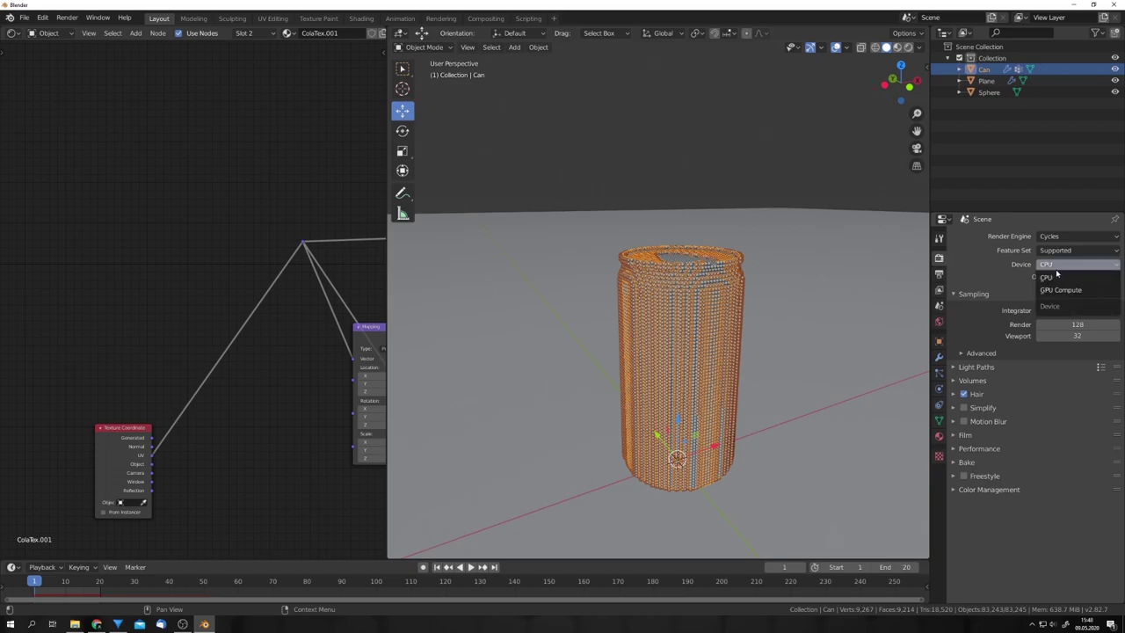
left_click(1061, 290)
key("z")
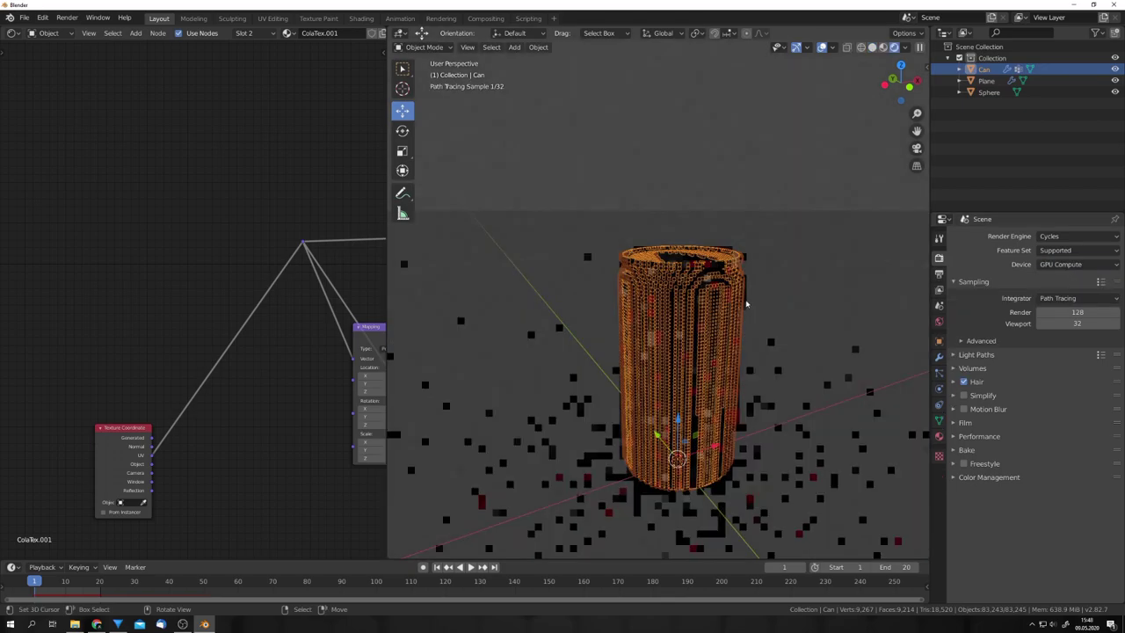
left_click(806, 334)
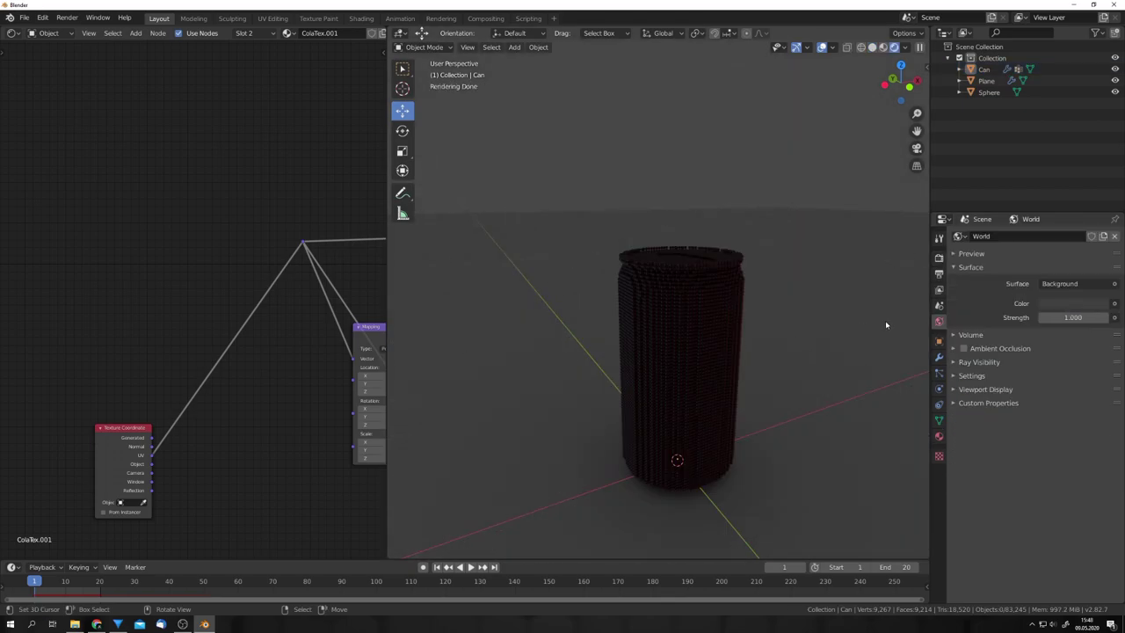
scroll(1115, 306, "up", 1, "ctrl")
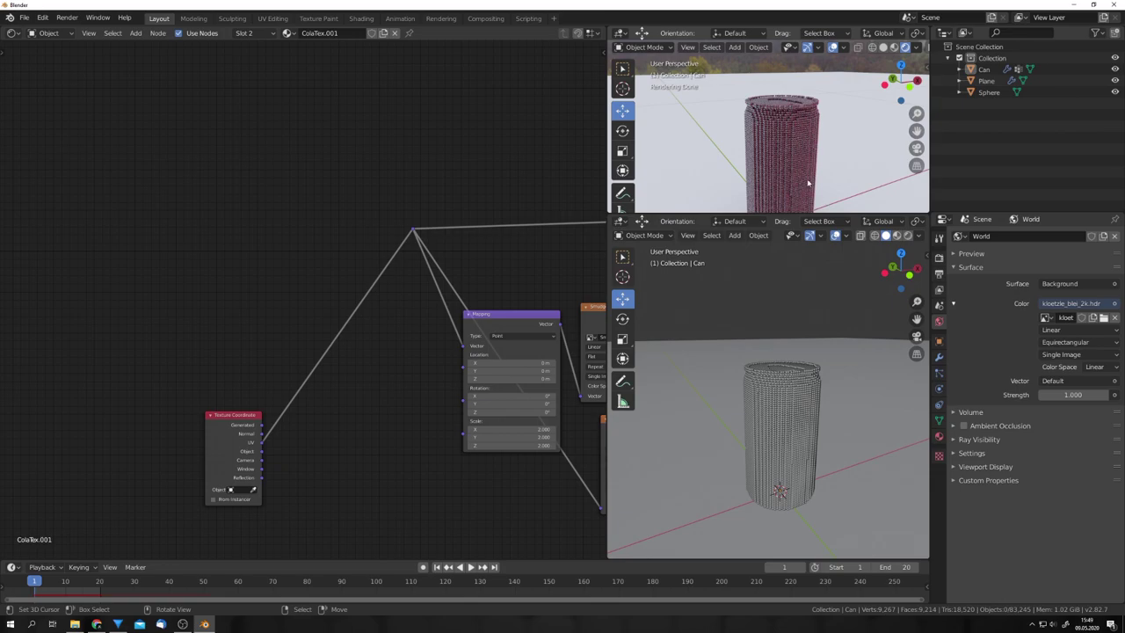
Apply Shade Smooth to the Coca-Cola-textured sphere in the rendered preview
scroll(807, 182, "down", 8)
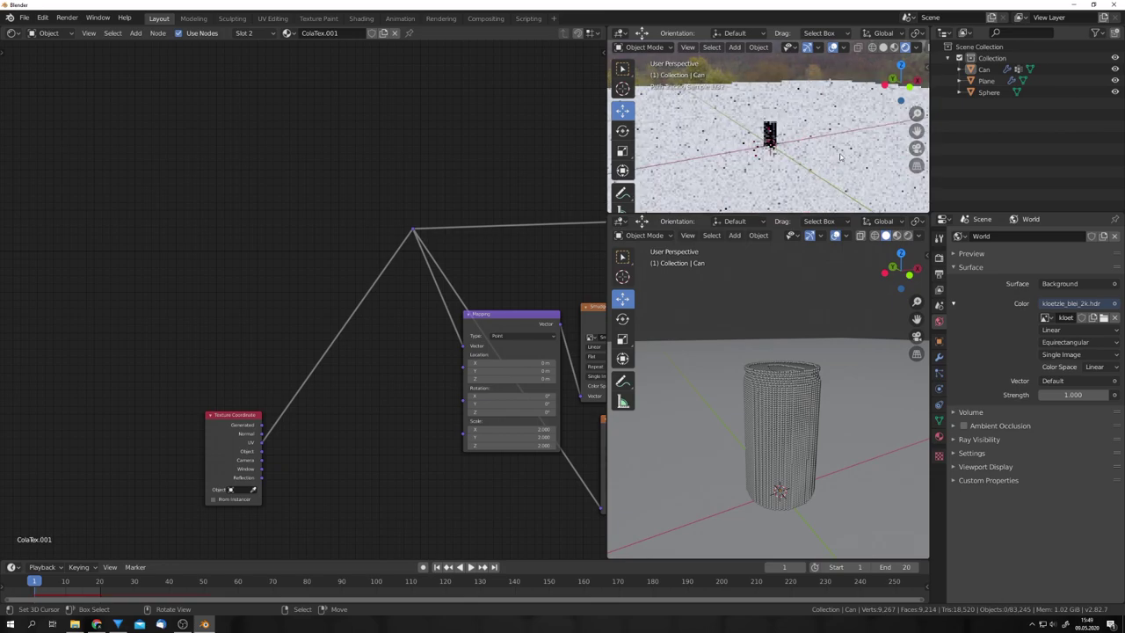
scroll(790, 114, "up", 6)
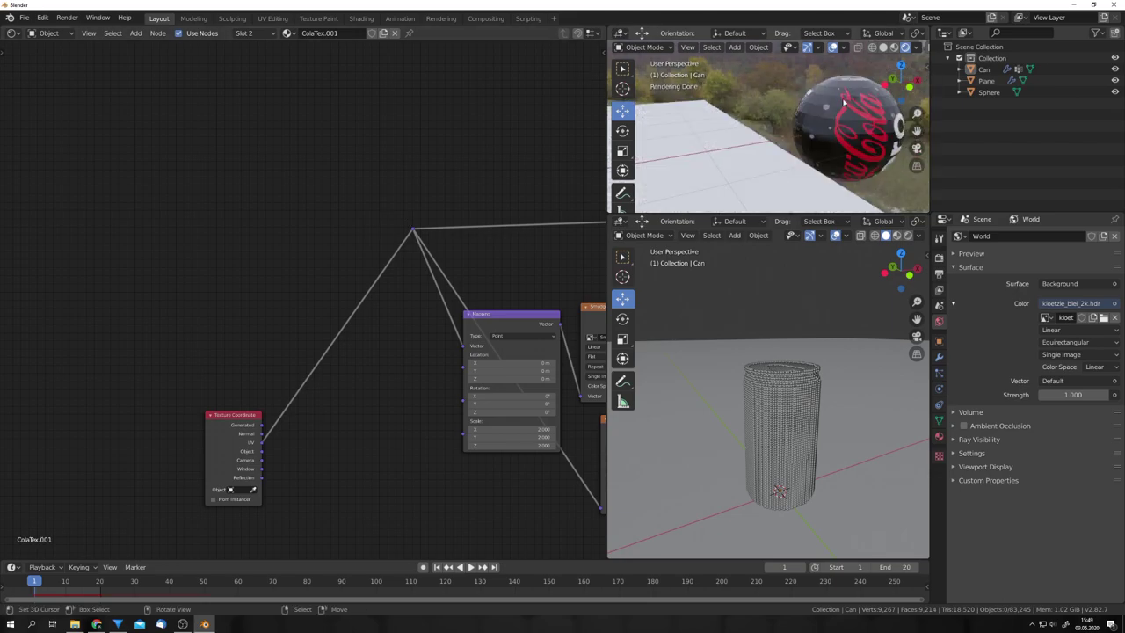
left_click(845, 126)
right_click(845, 125)
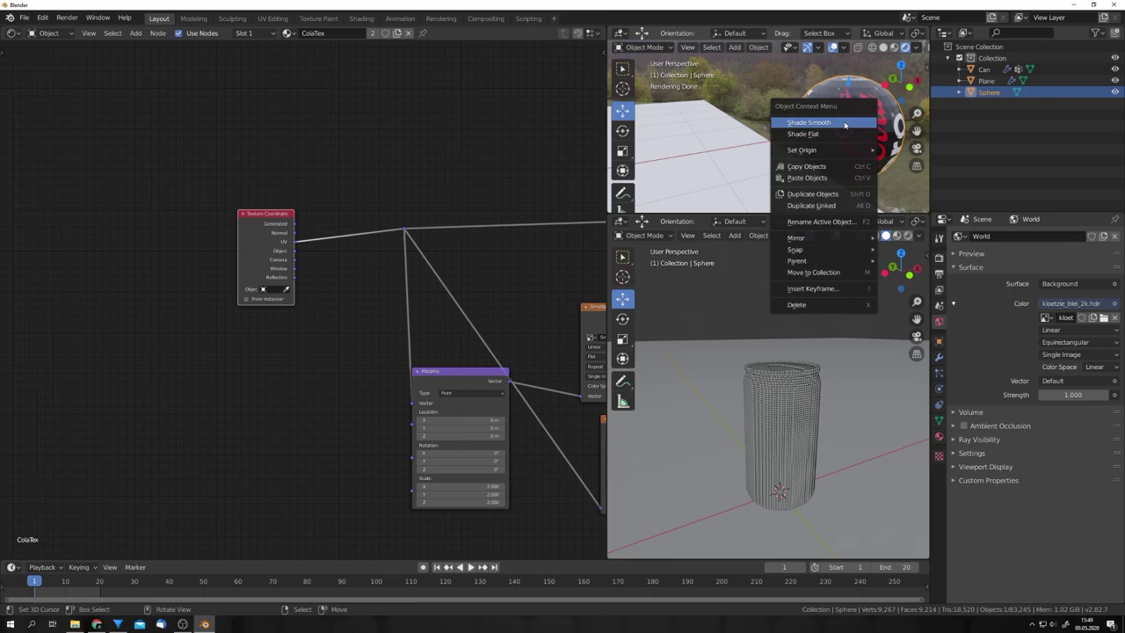
left_click(844, 123)
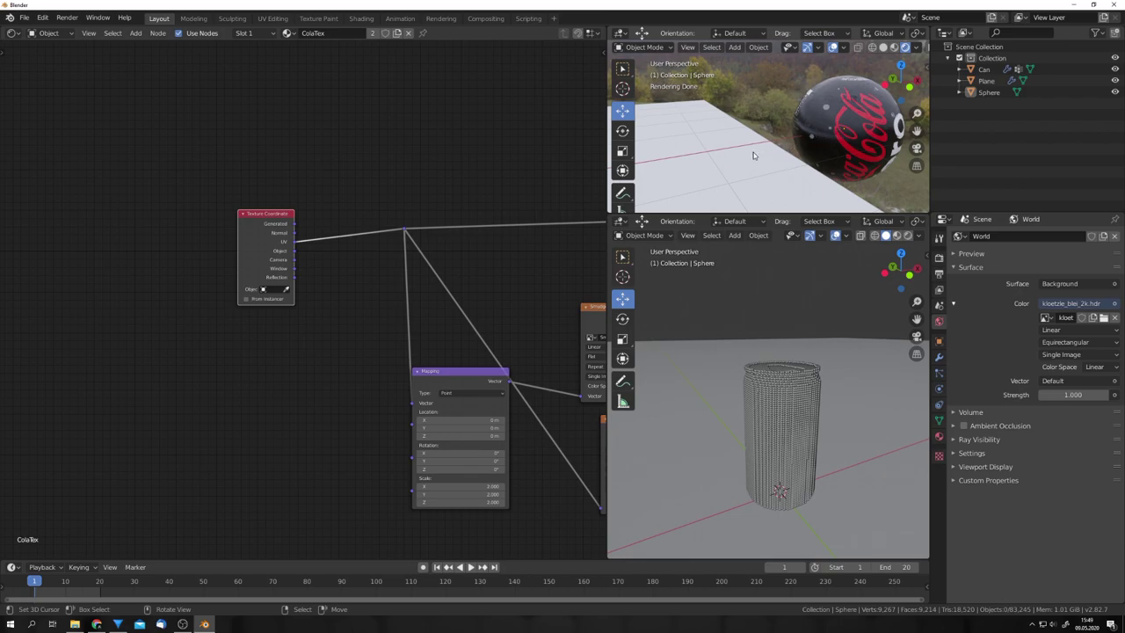
middle_click_drag(756, 151, 768, 142)
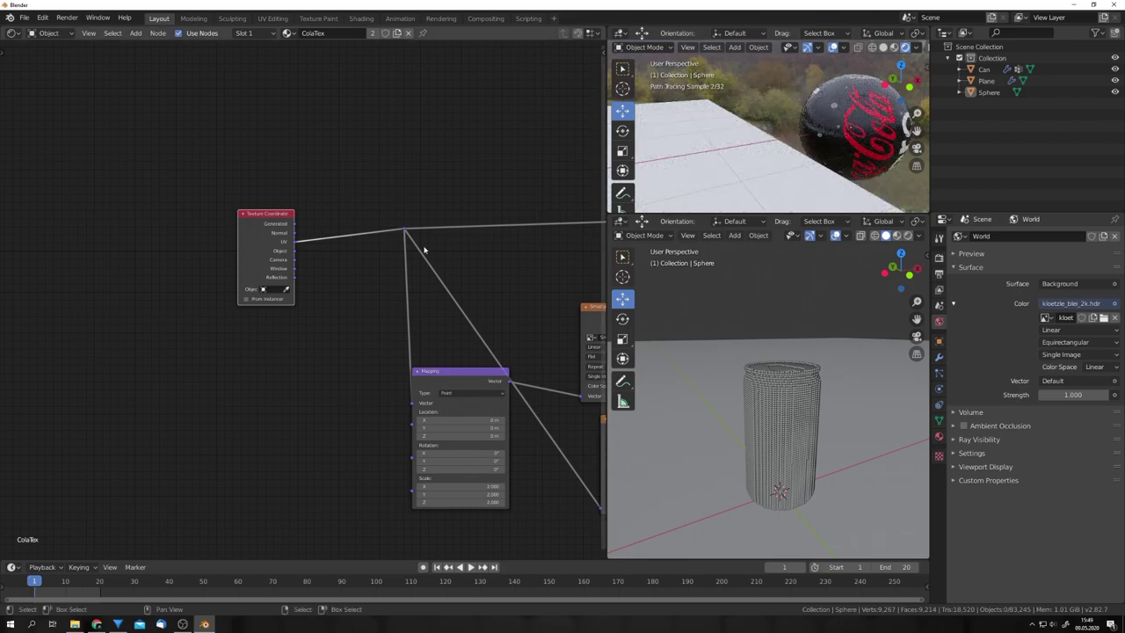
middle_click_drag(309, 271, 331, 263)
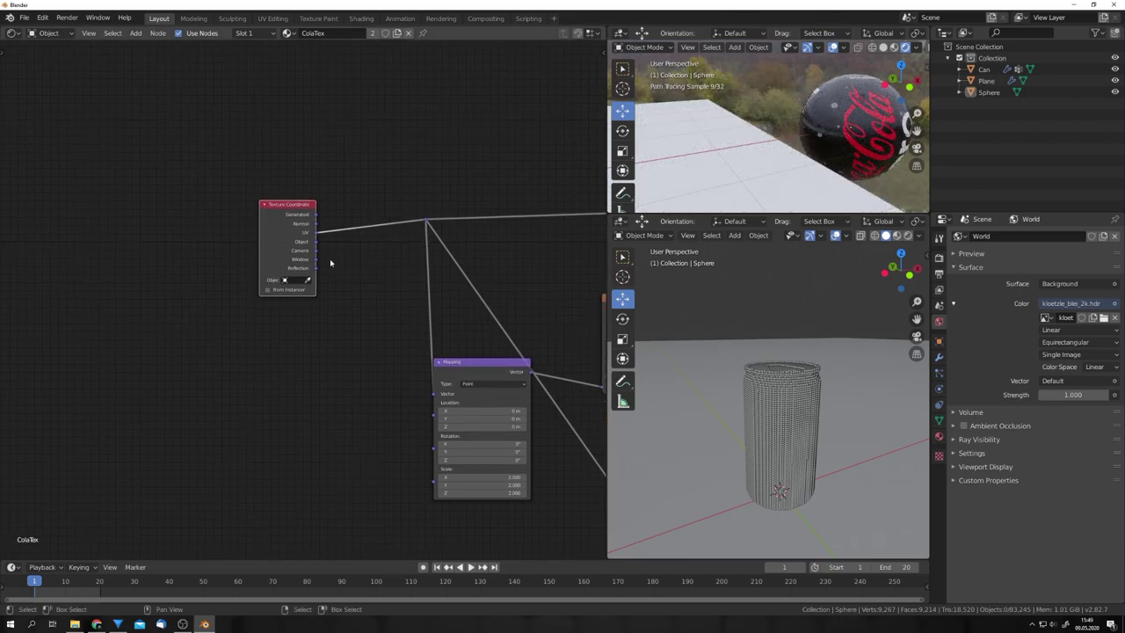
Store the can's active UV map on its particles with Molecular's Set Active UV
left_click(988, 72)
left_click(939, 372)
scroll(1019, 457, "down", 10)
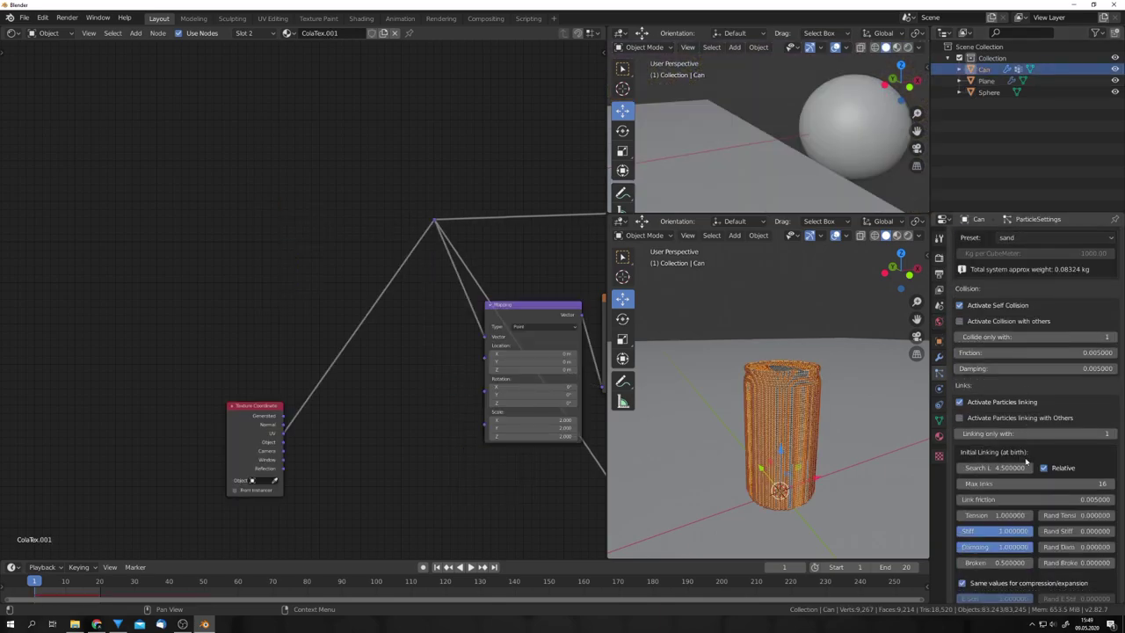
scroll(1020, 457, "down", 8)
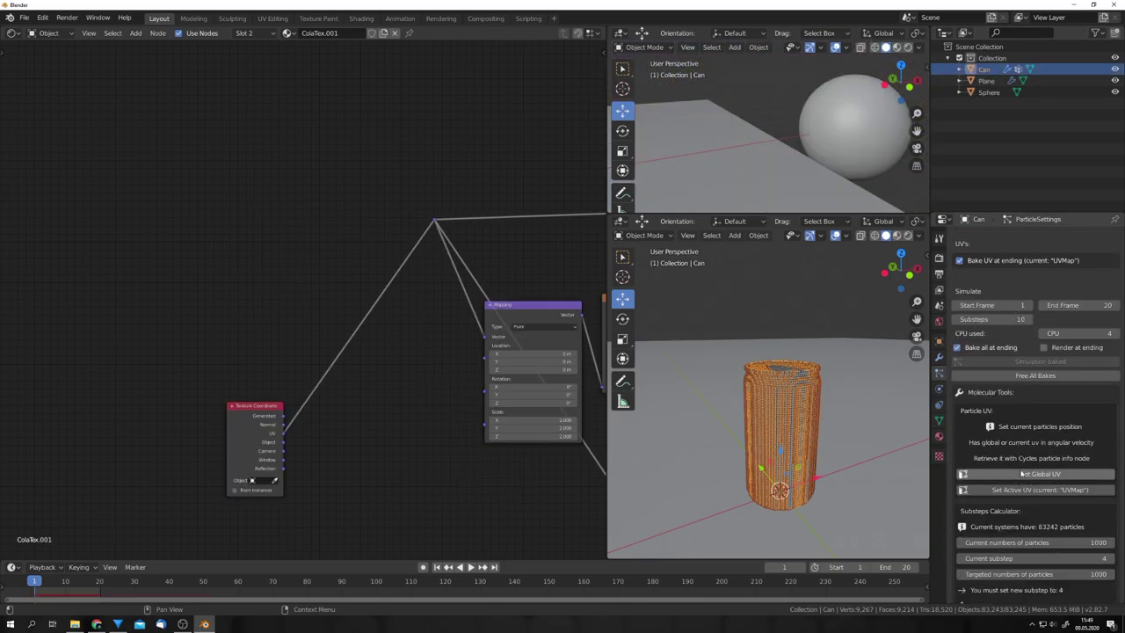
left_click(1009, 493)
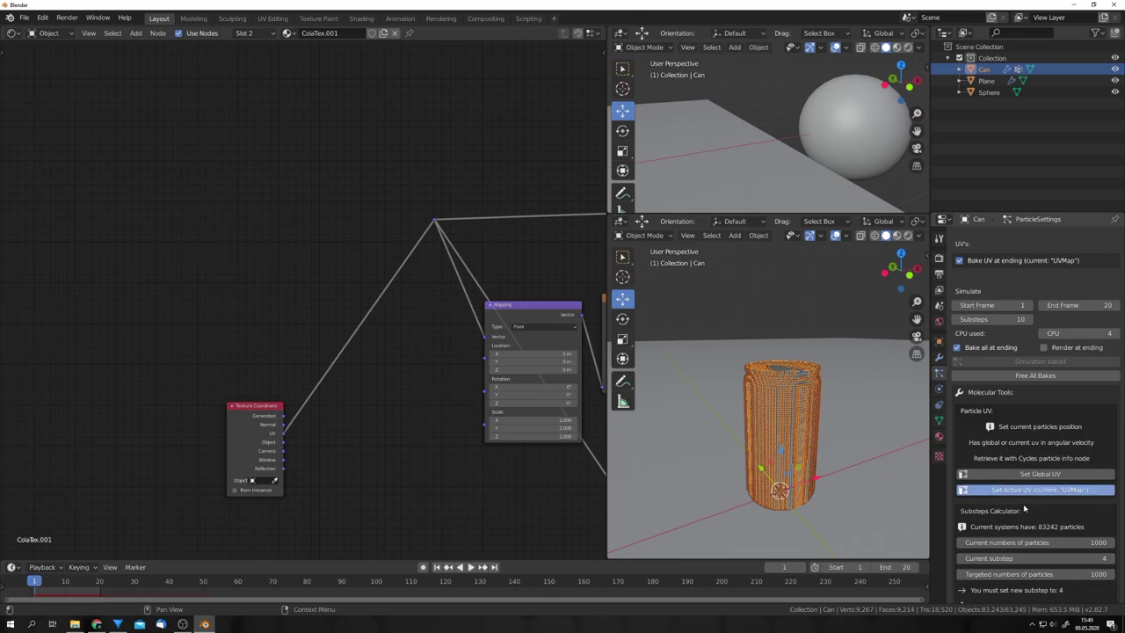
Add a Particle Info node to the Sphere's material and link Angular Velocity to the Mapping reroute
middle_click_drag(390, 395, 359, 355)
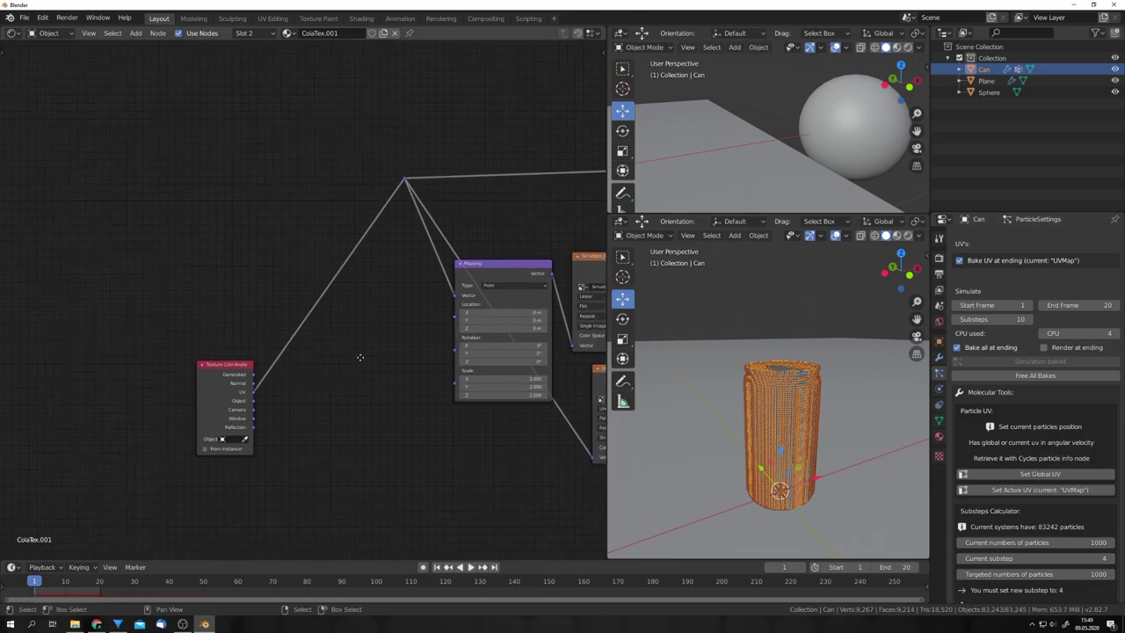
left_click(852, 138)
key("shift+a")
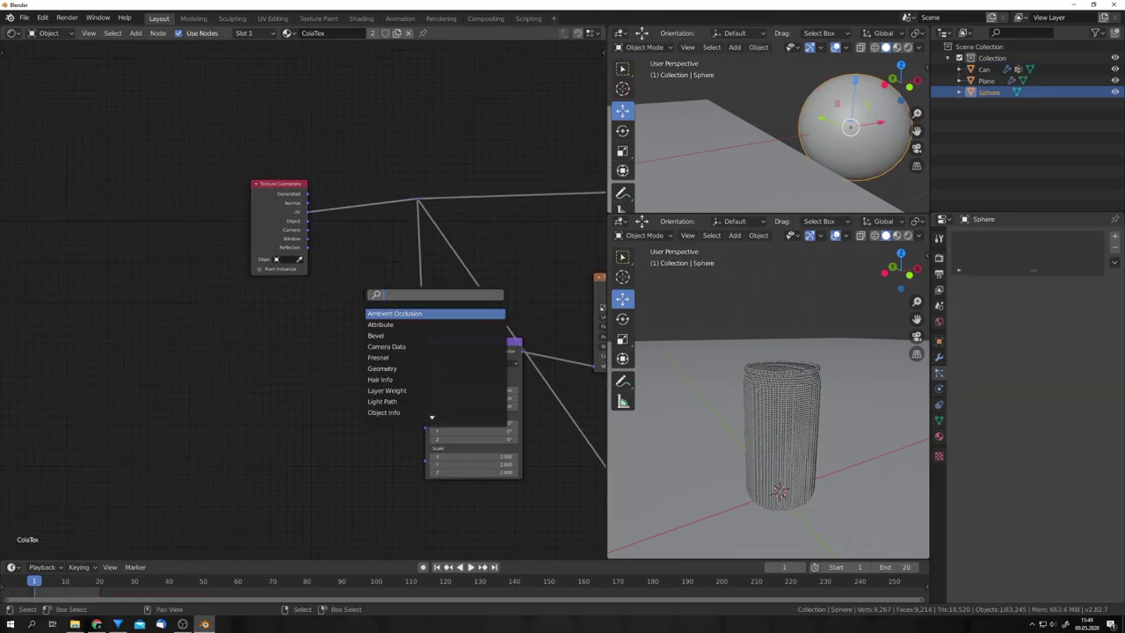
type("par")
key("Return")
left_click(247, 306)
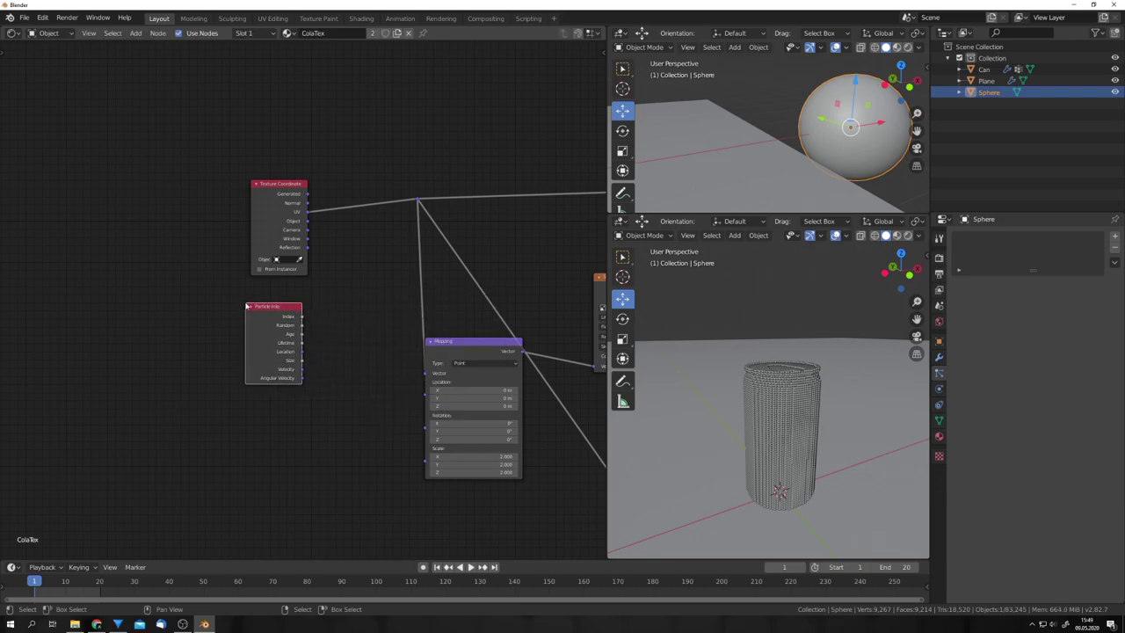
left_click_drag(304, 378, 416, 200)
Preview the can's label in Rendered shading from the top view, then return to solid
scroll(738, 101, "up", 8)
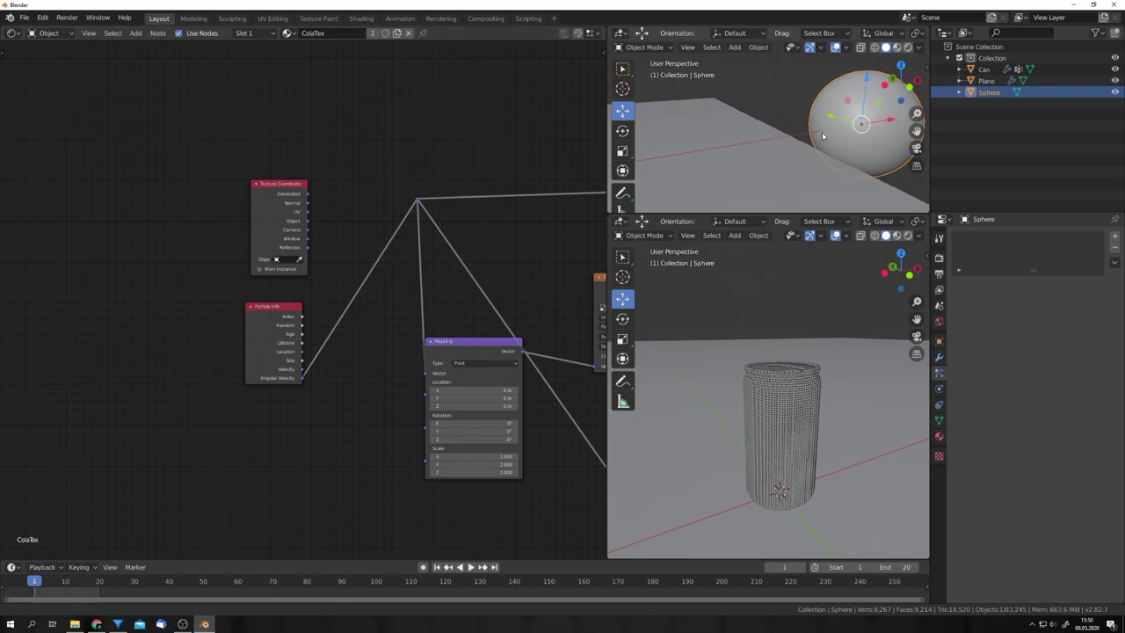
middle_click_drag(876, 64, 751, 123, "shift")
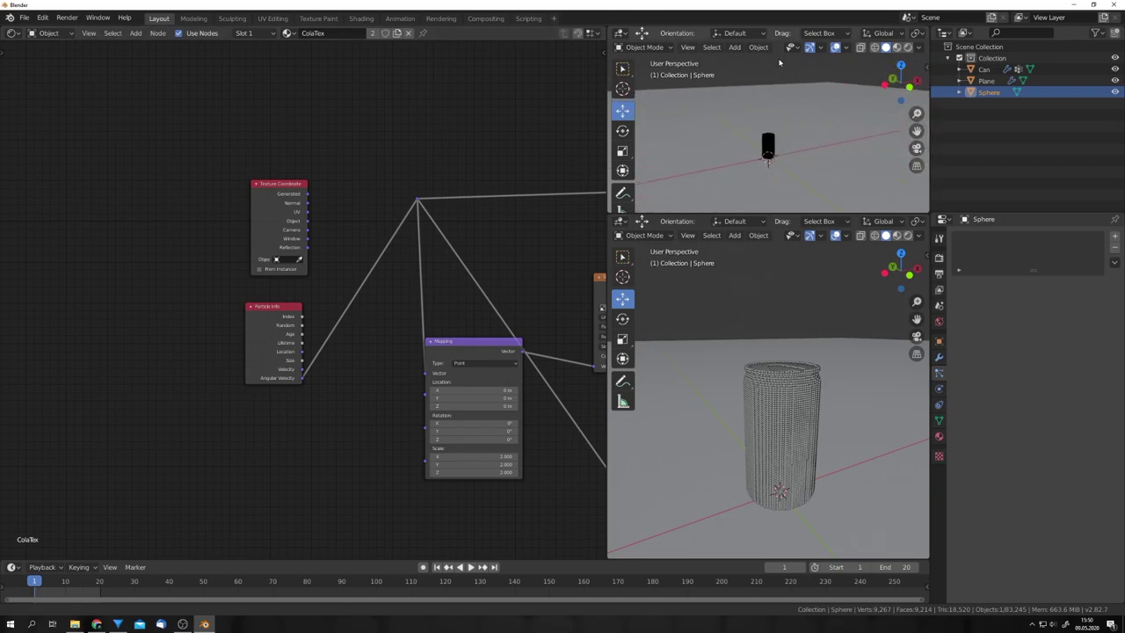
scroll(750, 128, "up", 3)
key("z")
middle_click_drag(772, 169, 677, 179)
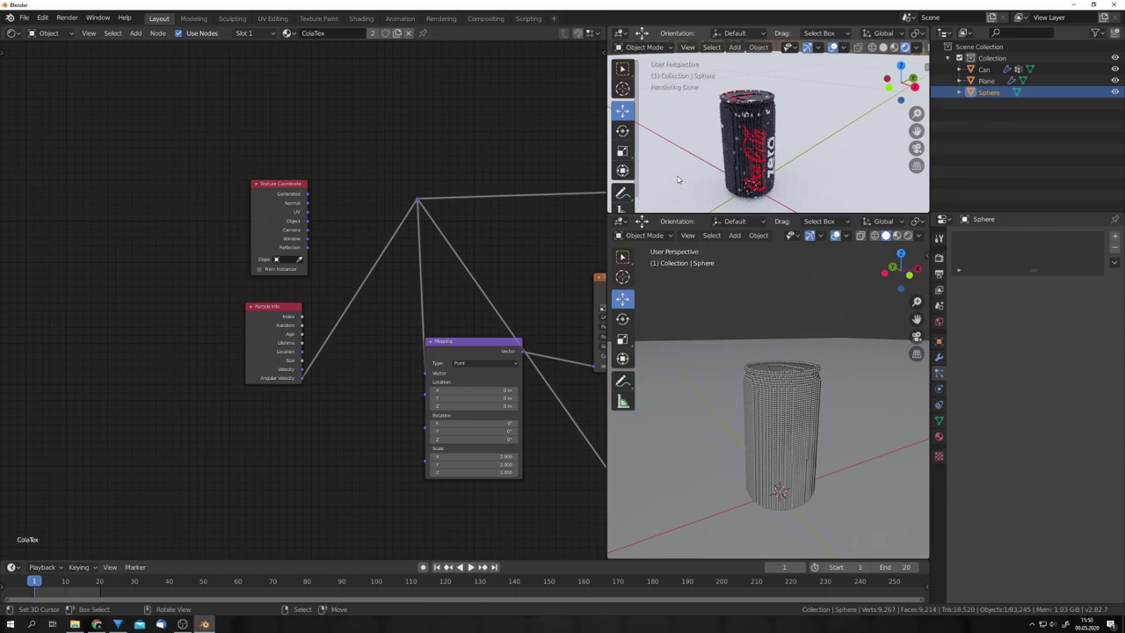
key("z")
left_click(772, 134)
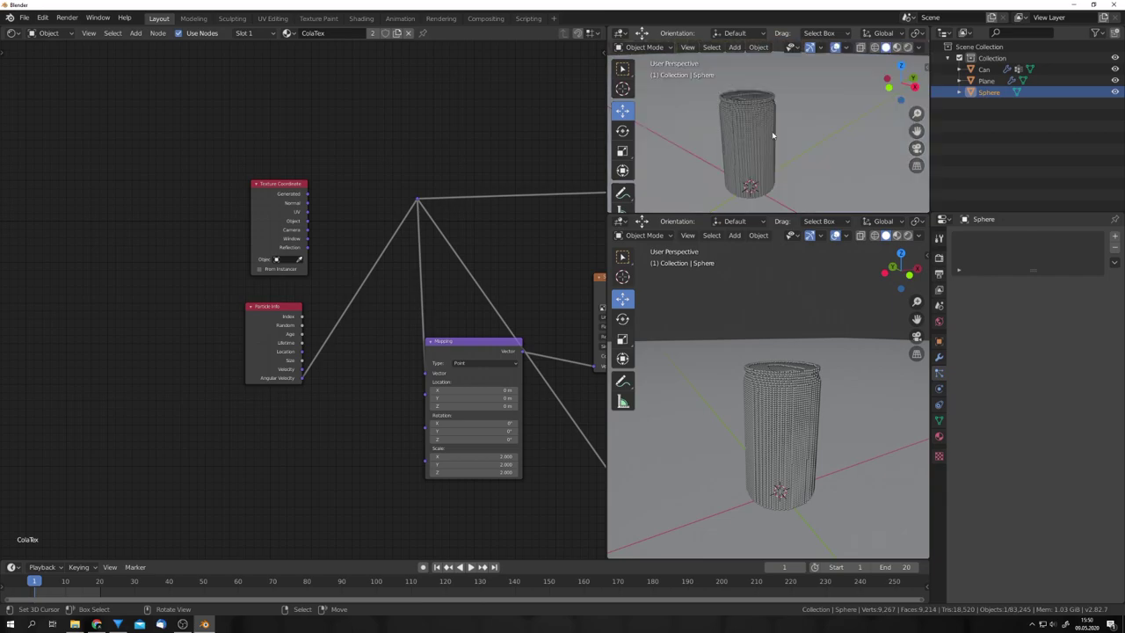
Enter 83242 current particles and current substep 10 in the Substeps Calculator
left_click(772, 134)
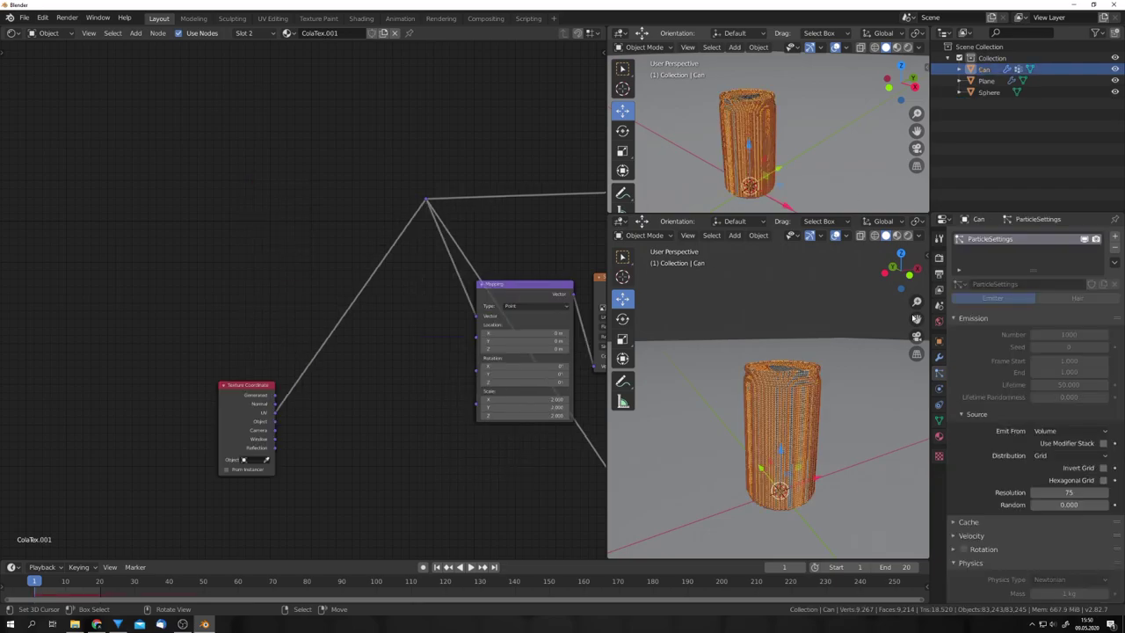
scroll(983, 402, "down", 15)
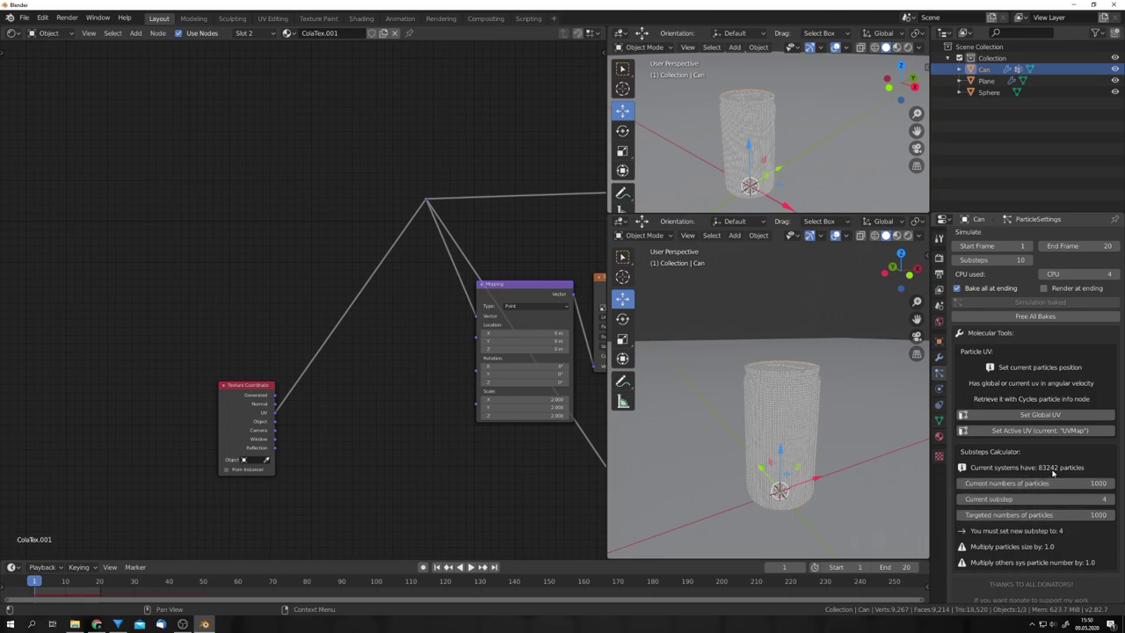
middle_click_drag(804, 415, 789, 412)
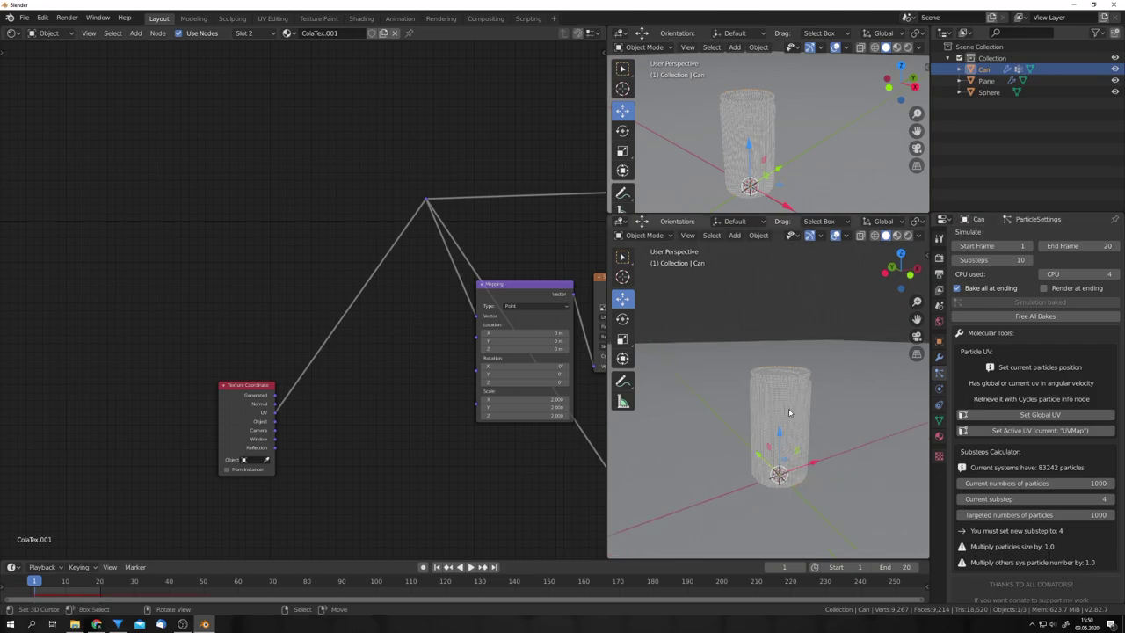
type("83242")
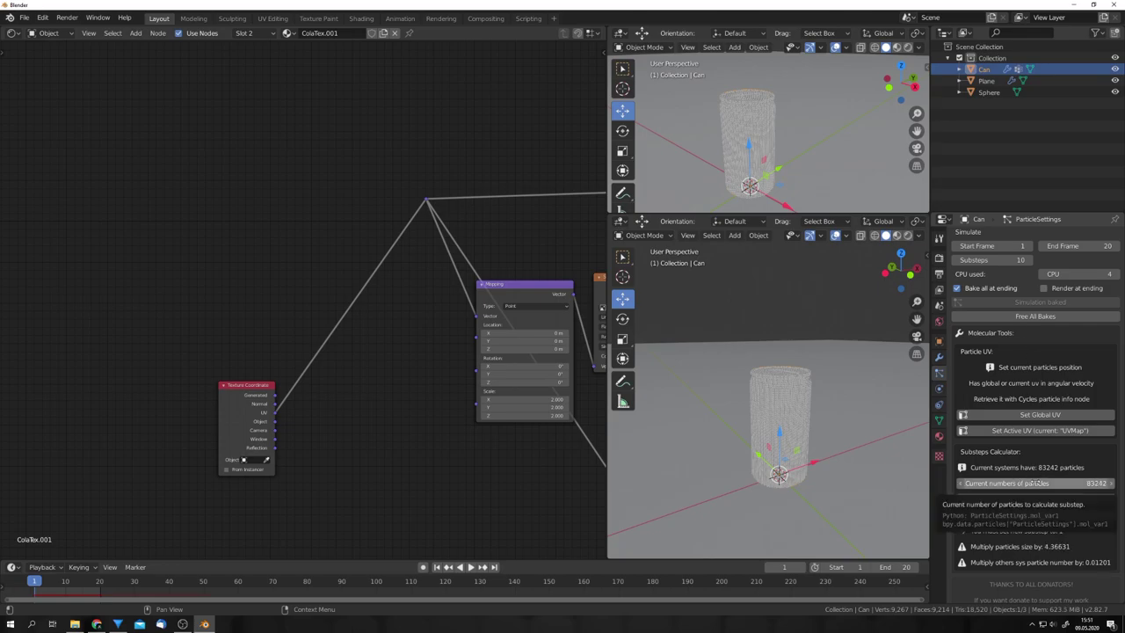
left_click(1009, 498)
type("10")
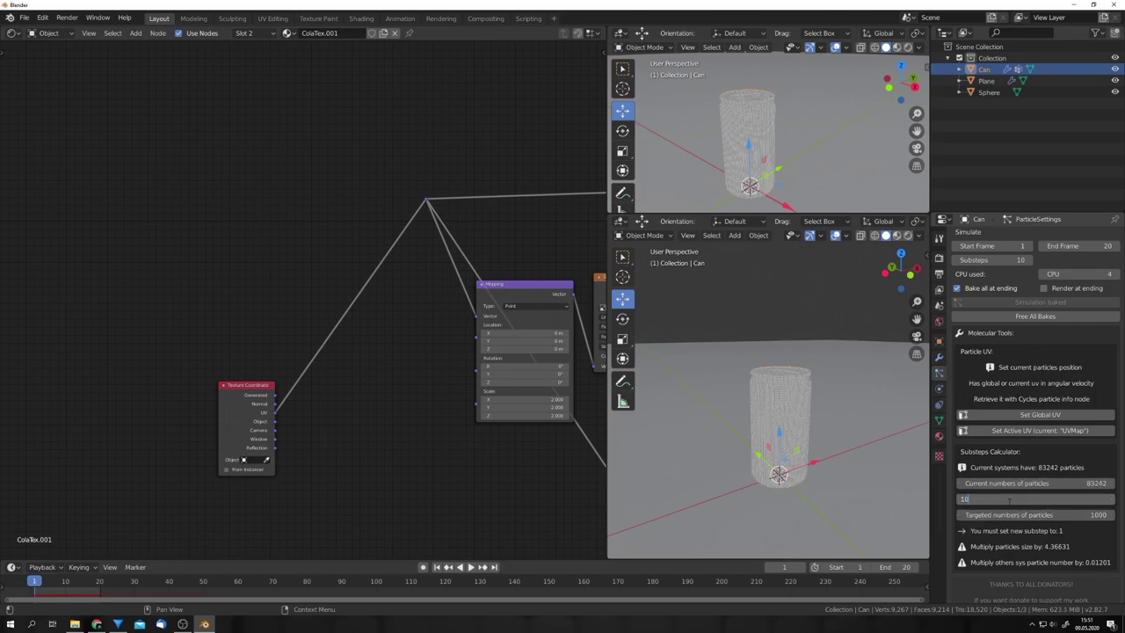
key("Return")
Set the targeted number of particles to 1000000, giving a recommended substep of 23
scroll(1033, 378, "up", 1)
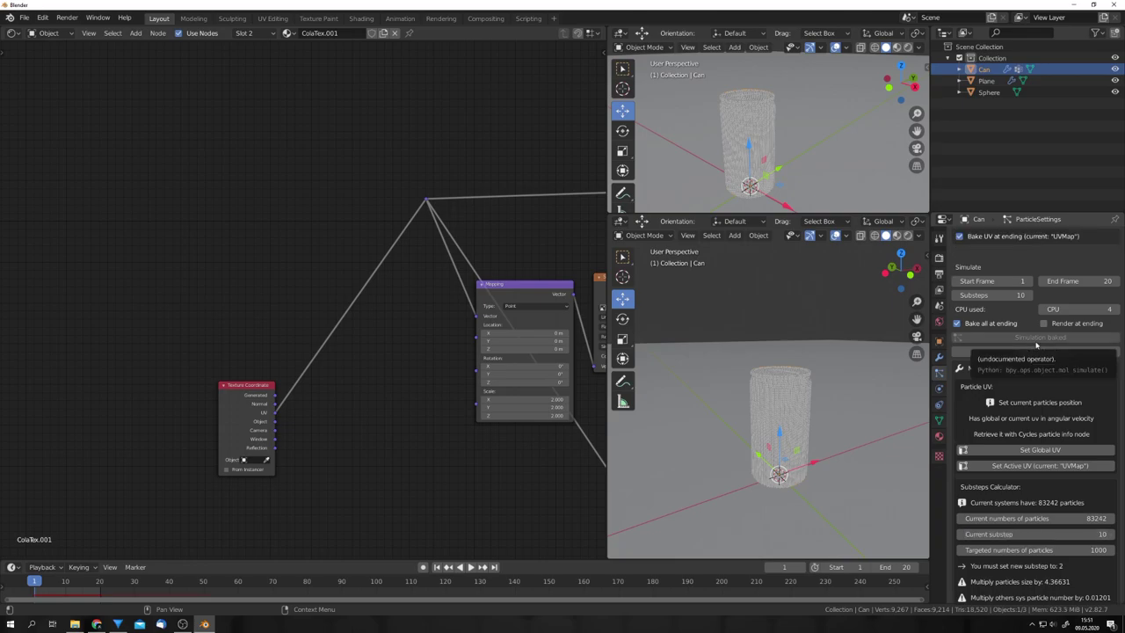
left_click(1035, 549)
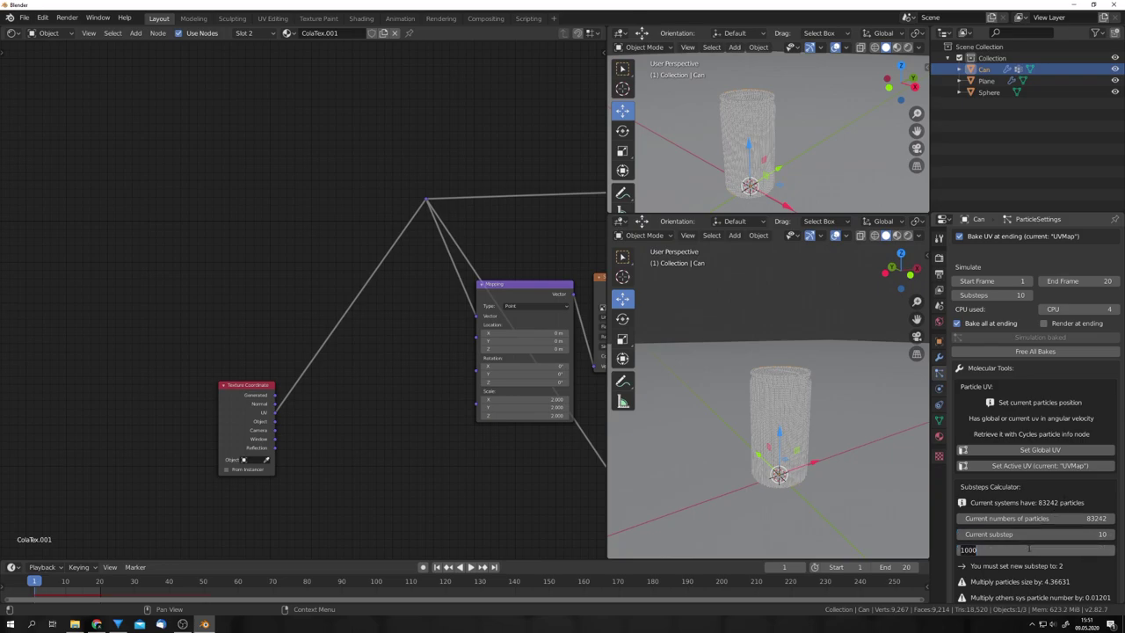
type("10000000")
key("BackSpace")
key("Return")
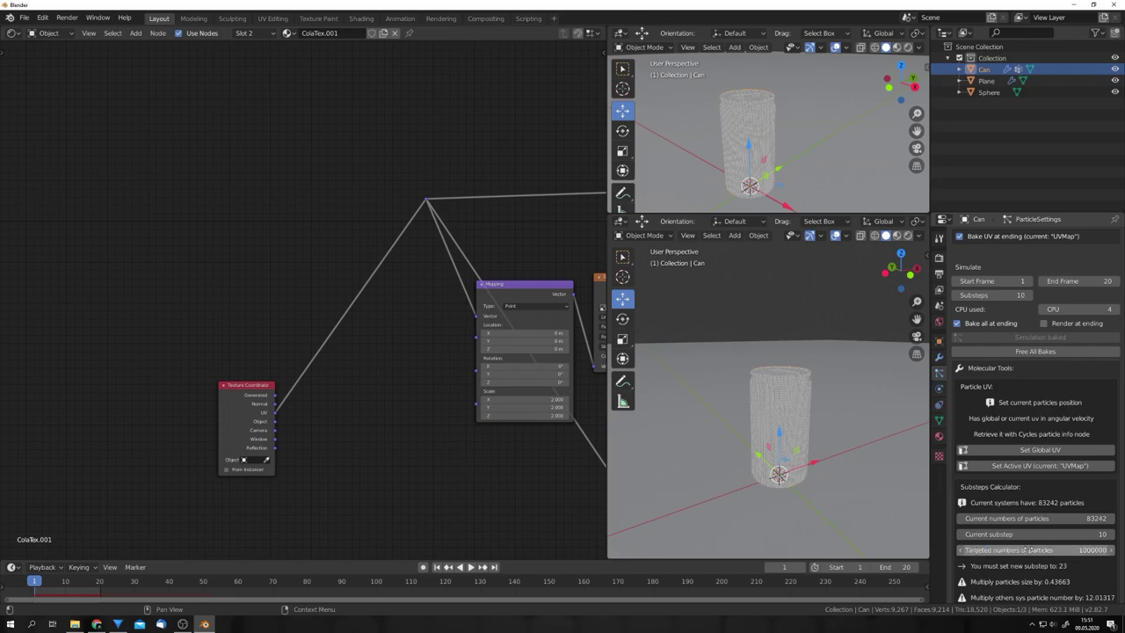
scroll(1026, 546, "down", 3)
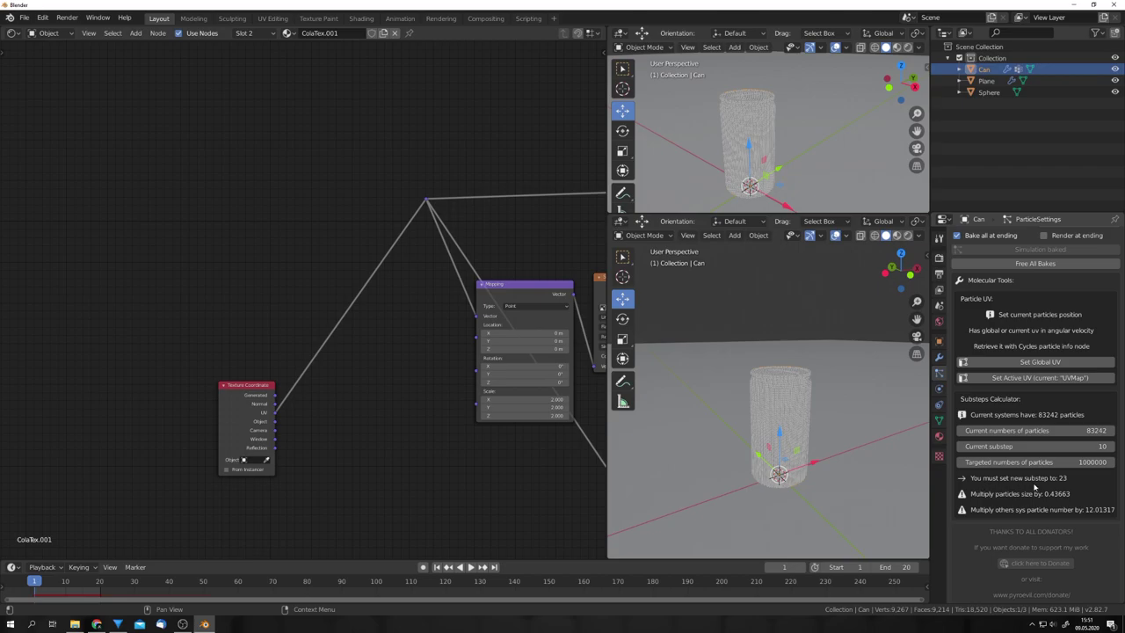
scroll(1035, 489, "up", 1)
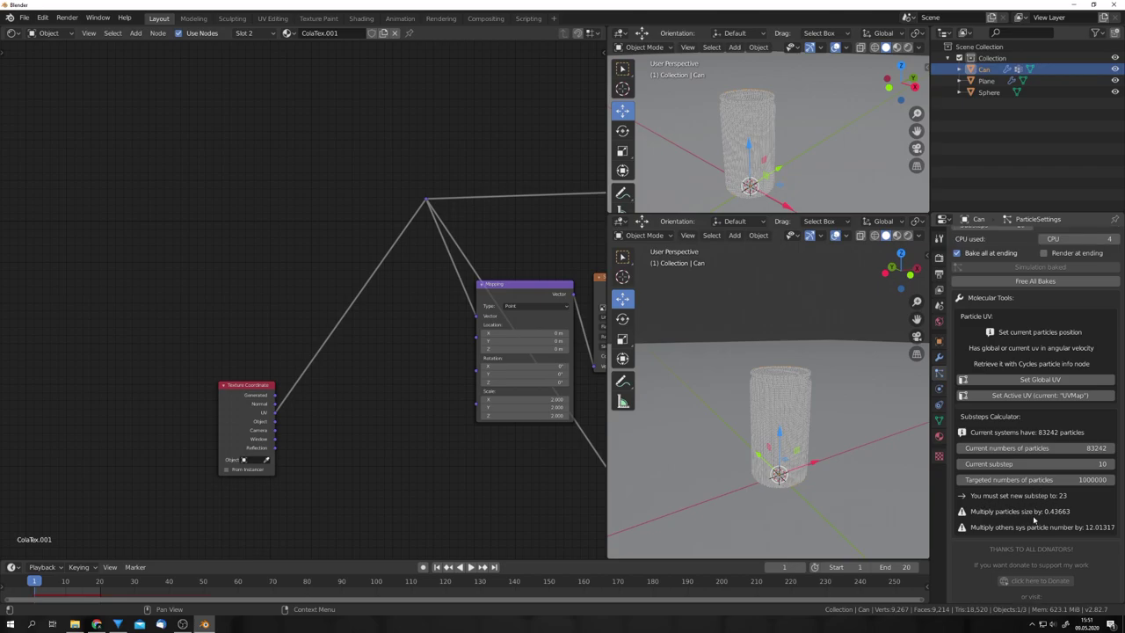
scroll(1053, 517, "up", 1)
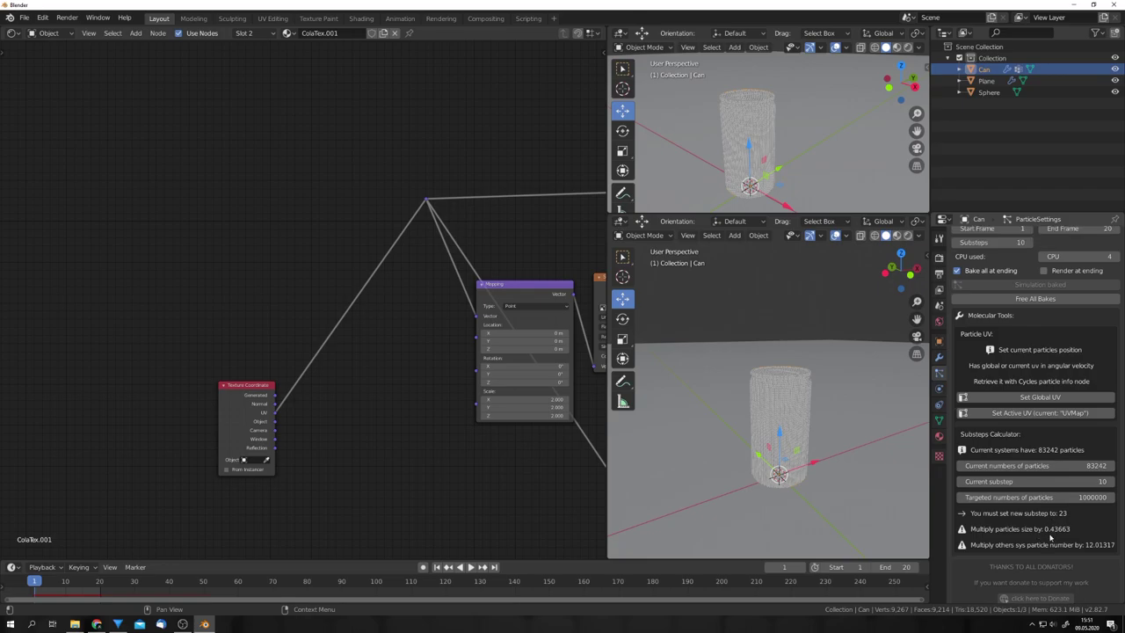
scroll(1057, 539, "up", 15)
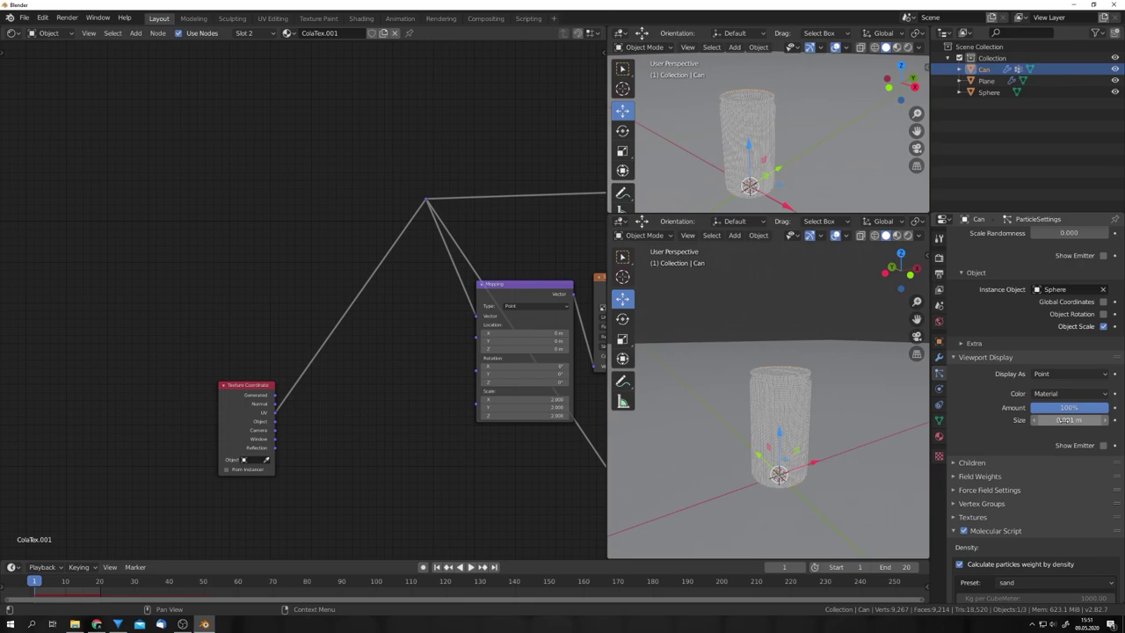
scroll(1063, 419, "up", 4)
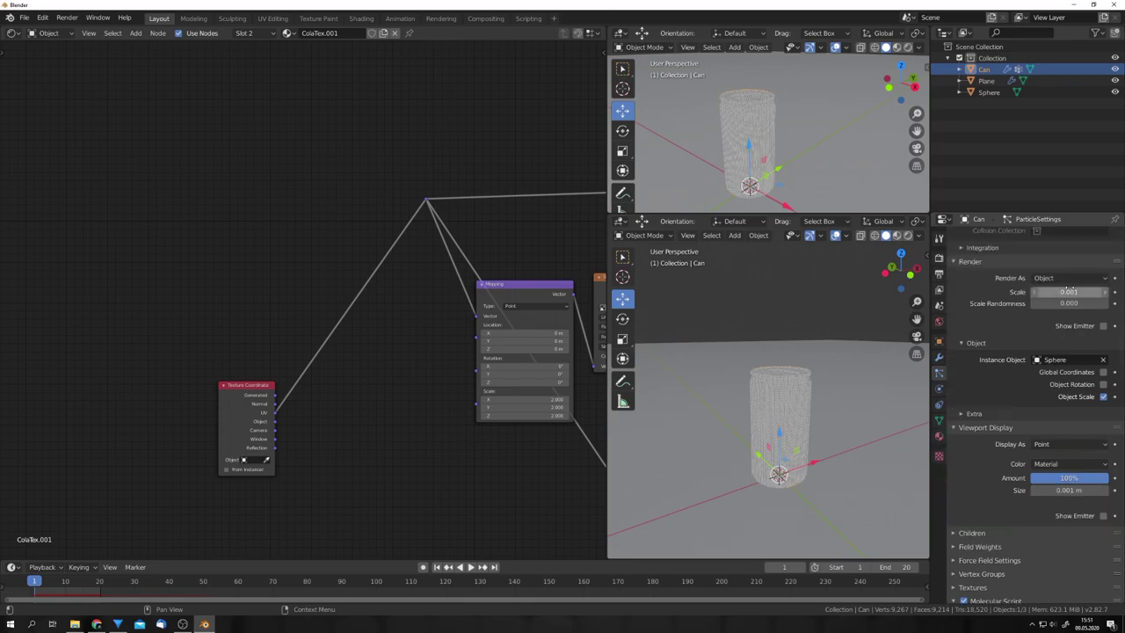